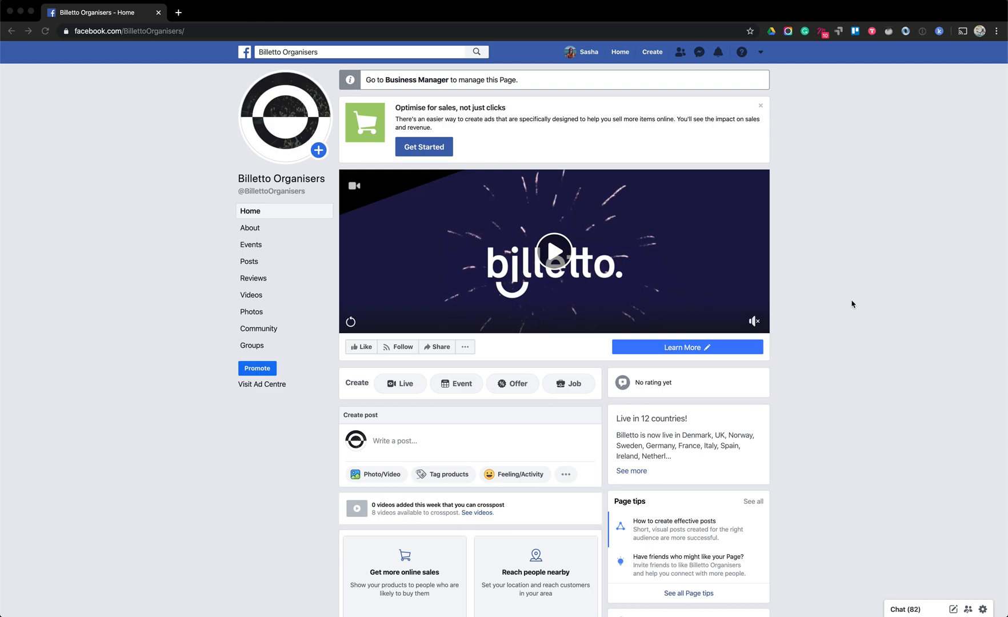
Start creating a live video for the Billetto Organisers Page and open the choice of where to share it
{"action": "left_click", "coordinate": [393, 393]}
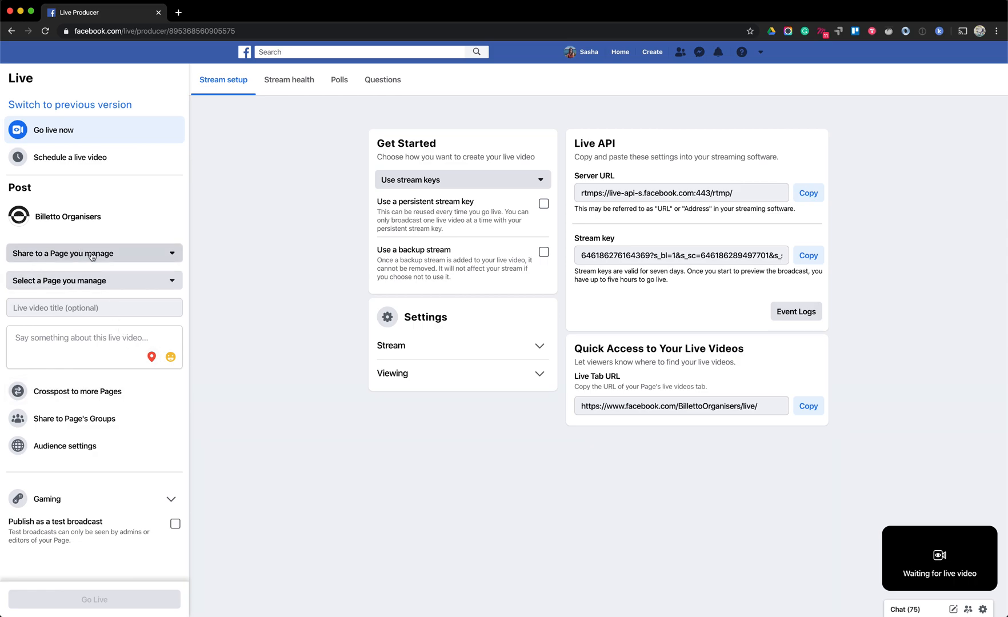
{"action": "left_click", "coordinate": [69, 252]}
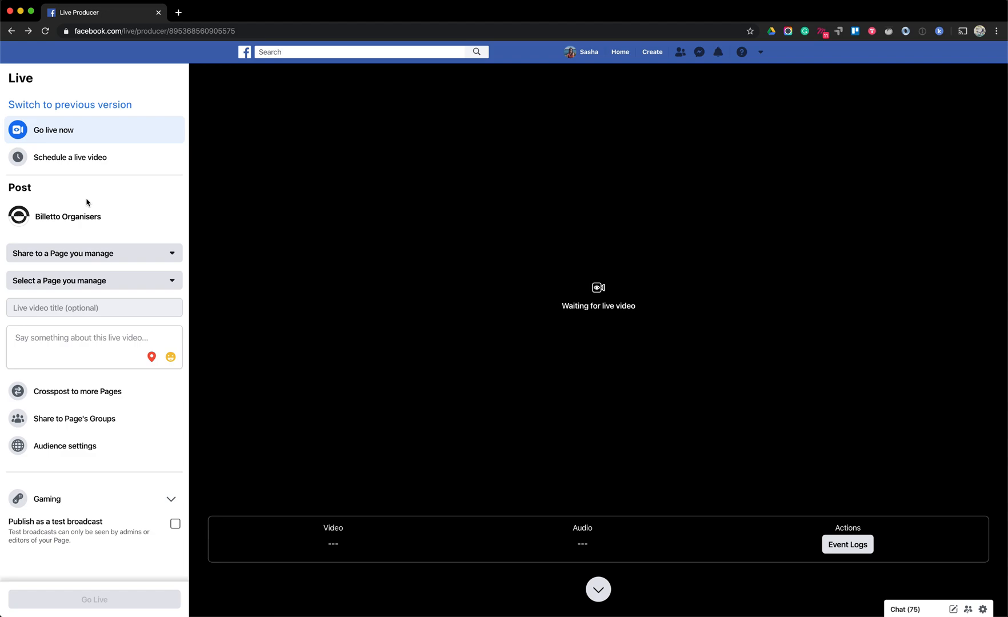
Title the live video "Test broadcast" and describe it as "This is a test broadcast for a tutorial"
{"action": "left_click", "coordinate": [53, 311]}
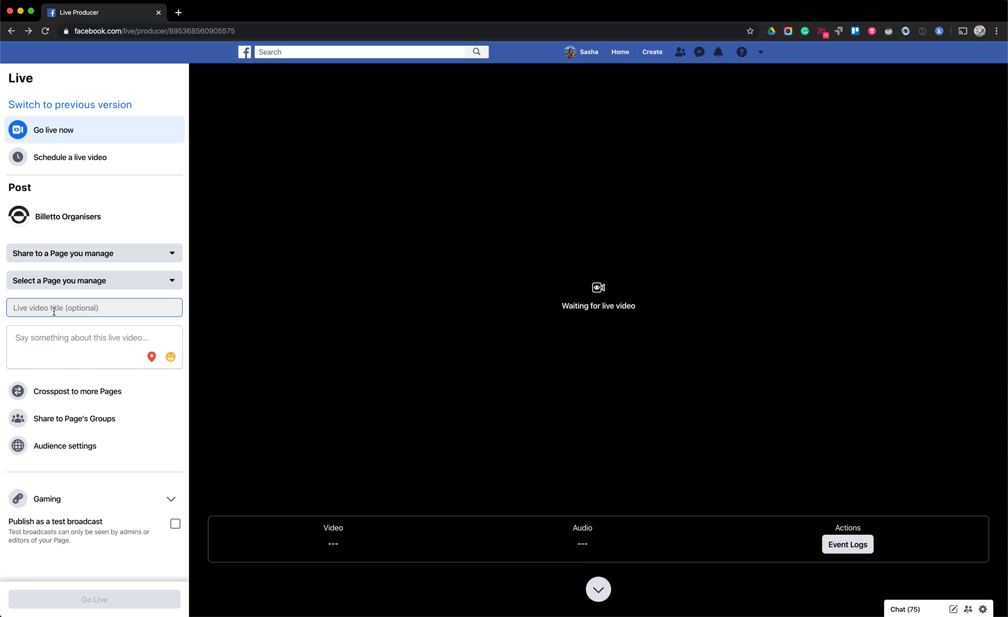
{"action": "type", "text": "Test broadcast"}
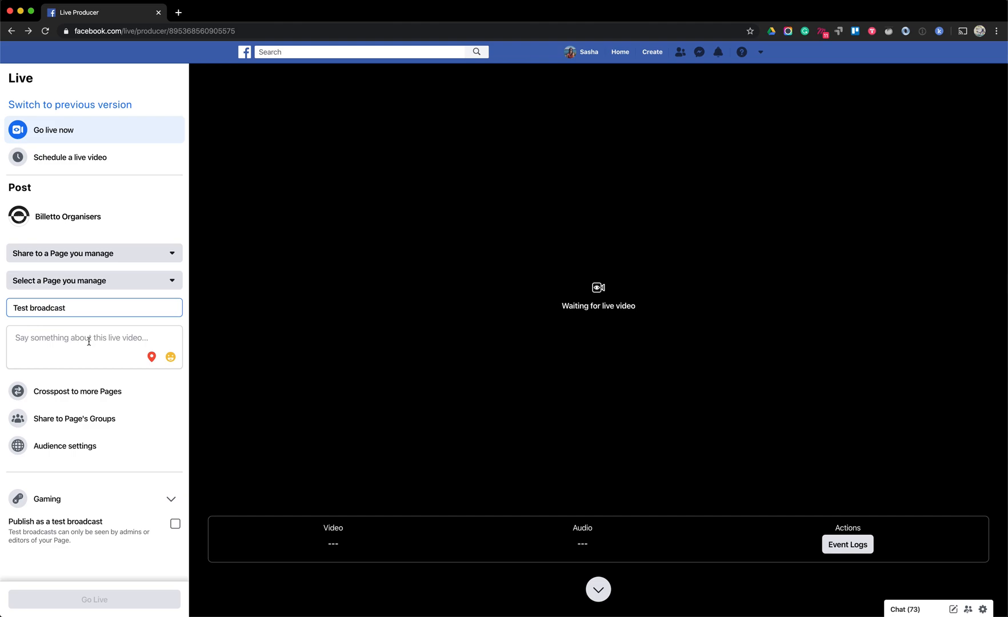
{"action": "left_click", "coordinate": [88, 341]}
{"action": "type", "text": "This is a test broadcast for a tutorial"}
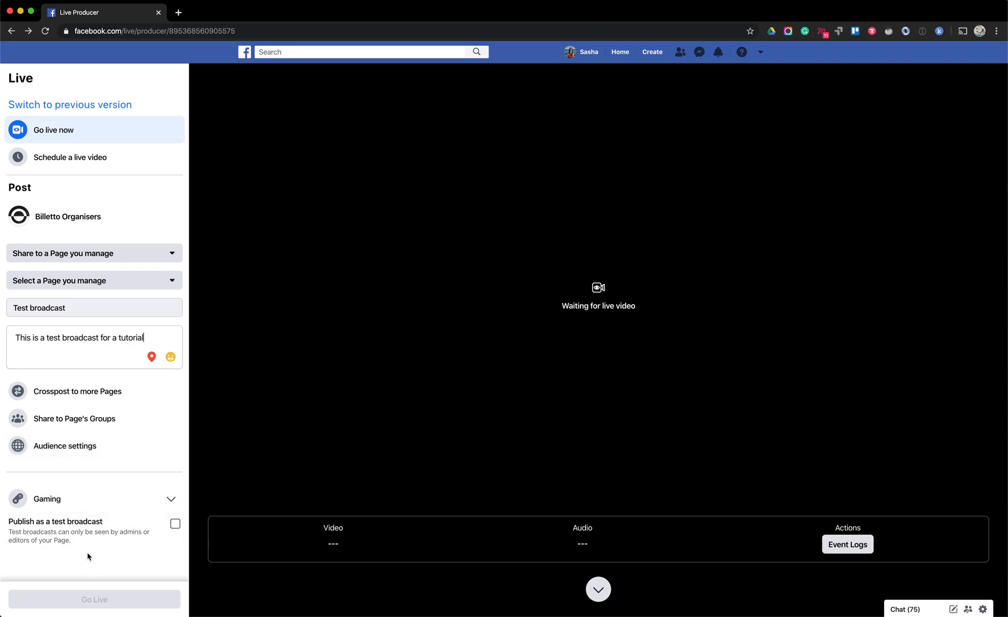
Look at the Gaming options, then set the live video to publish as a test broadcast
{"action": "left_click", "coordinate": [134, 505]}
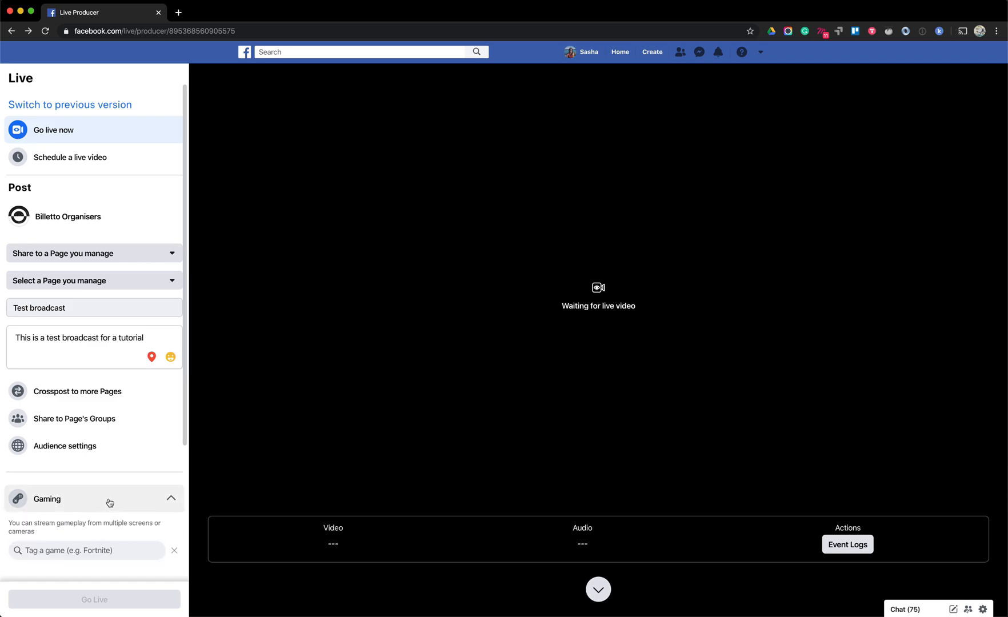
{"action": "left_click", "coordinate": [169, 500]}
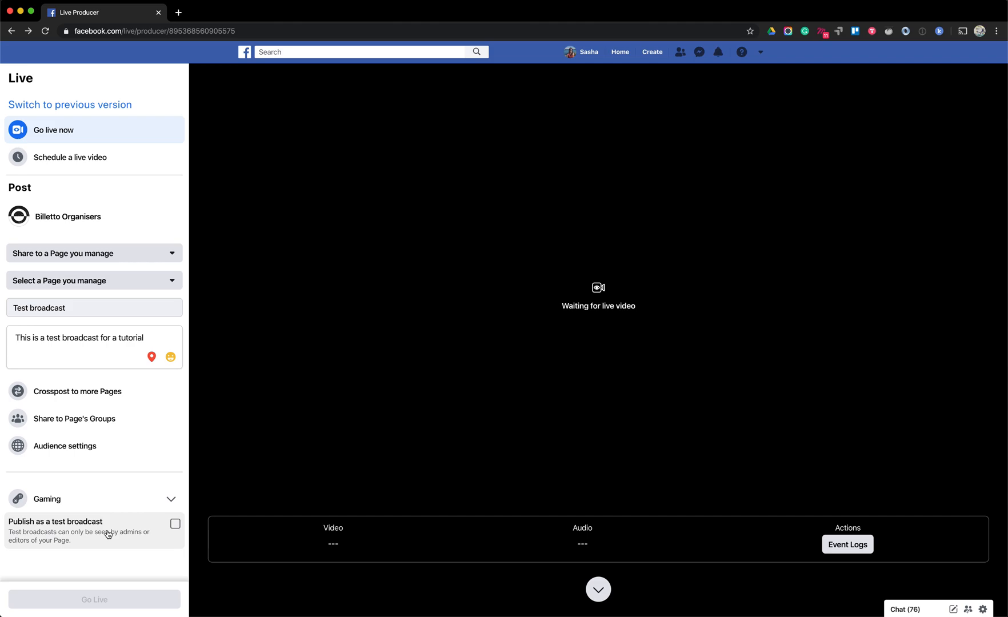
{"action": "left_click", "coordinate": [175, 528]}
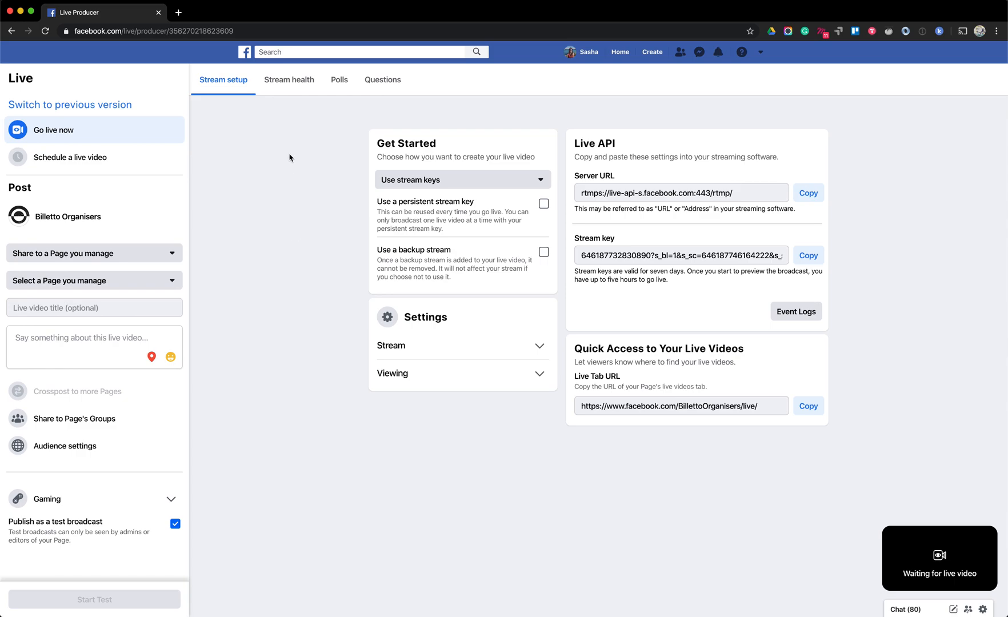
Create and save a poll with the question "Test poll" and the options "yes" and "no"
{"action": "left_click", "coordinate": [349, 87]}
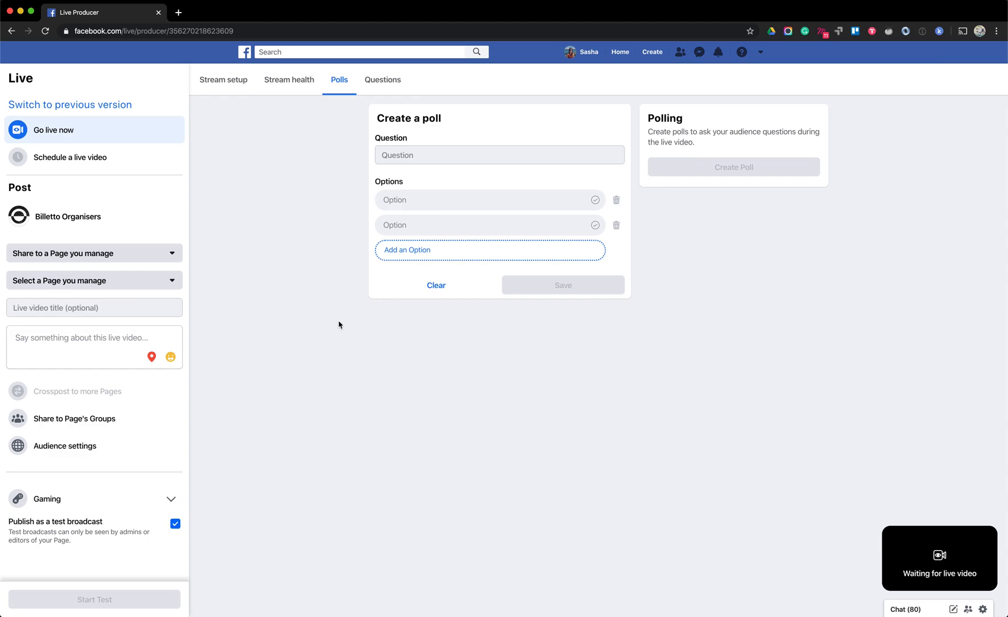
{"action": "left_click", "coordinate": [411, 153]}
{"action": "type", "text": "Test"}
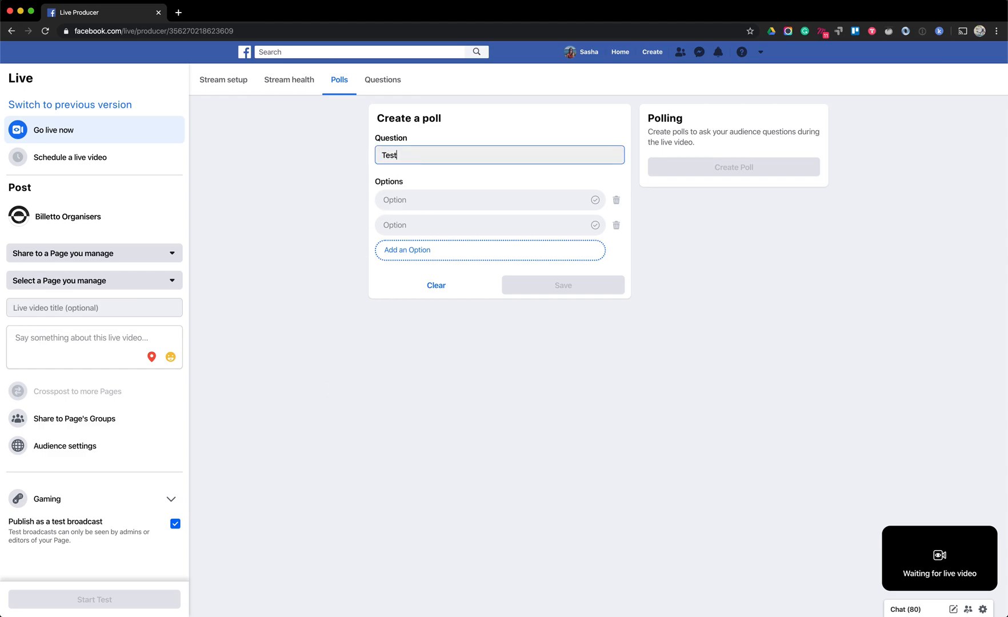
{"action": "type", "text": " poll"}
{"action": "left_click", "coordinate": [427, 198]}
{"action": "type", "text": "yes"}
{"action": "left_click", "coordinate": [421, 225]}
{"action": "type", "text": "no"}
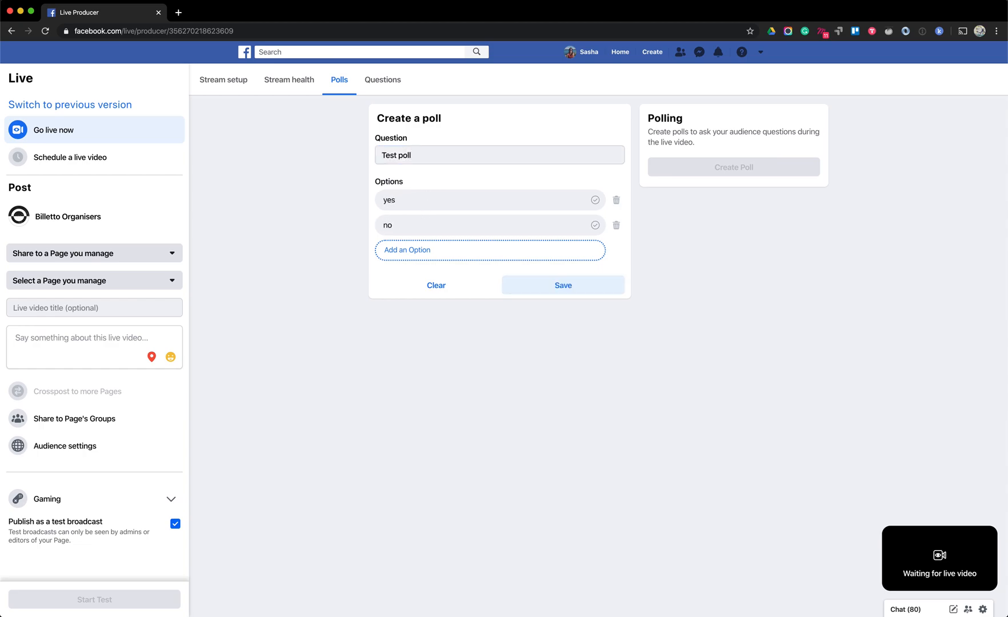
{"action": "left_click", "coordinate": [523, 283]}
{"action": "left_click", "coordinate": [739, 160]}
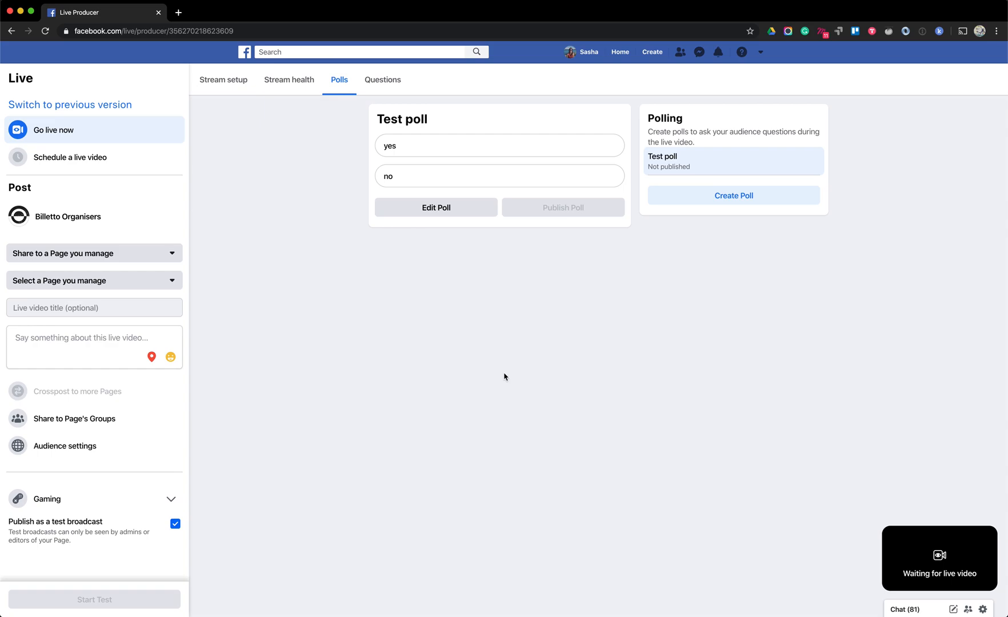
Add a viewer question reading "Test question" to the live video
{"action": "left_click", "coordinate": [387, 88]}
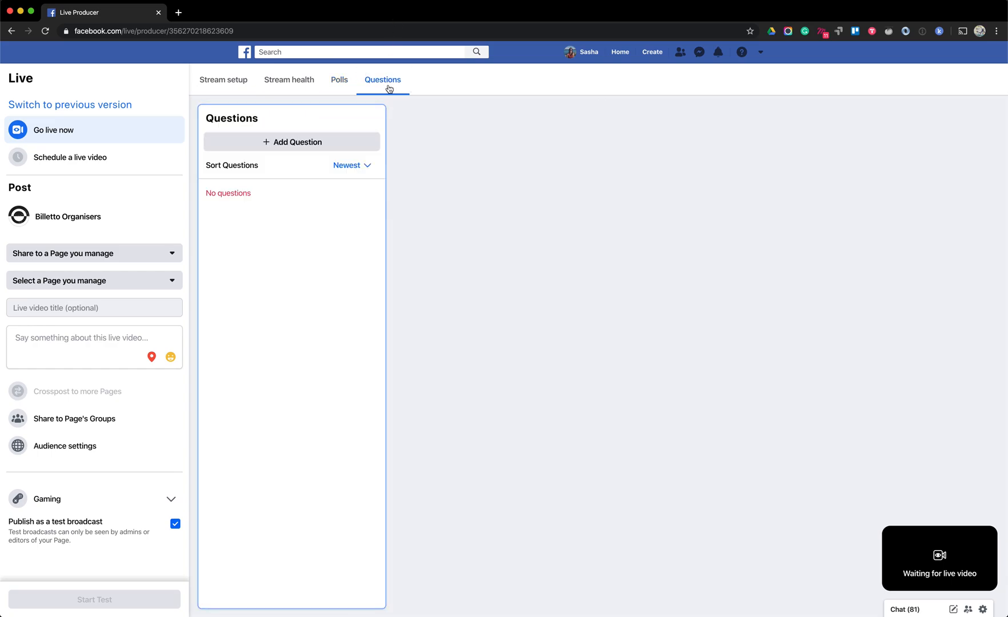
{"action": "left_click", "coordinate": [308, 143]}
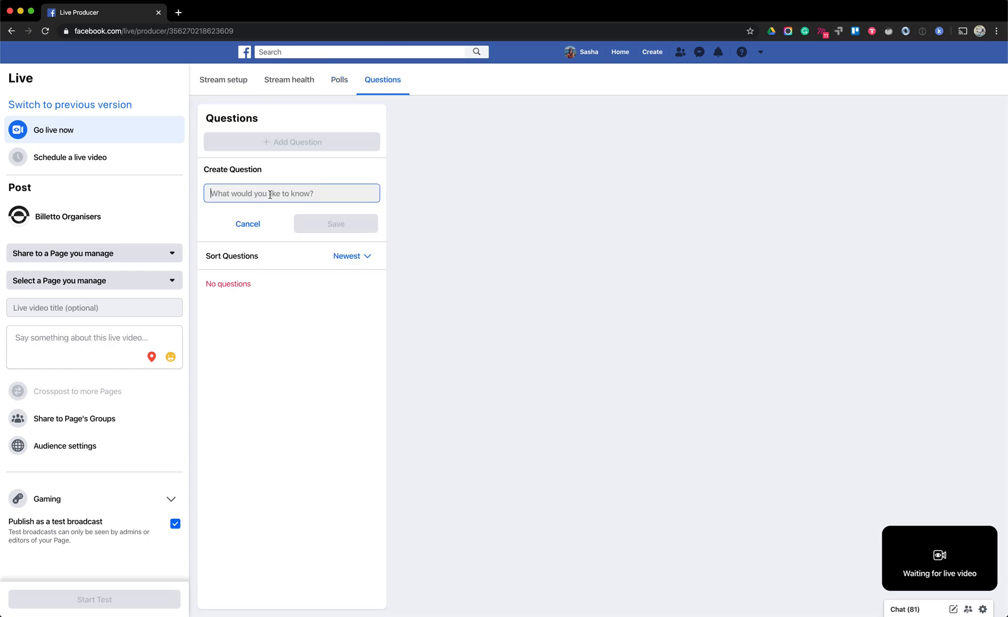
{"action": "type", "text": "Test question"}
{"action": "key", "text": "Return"}
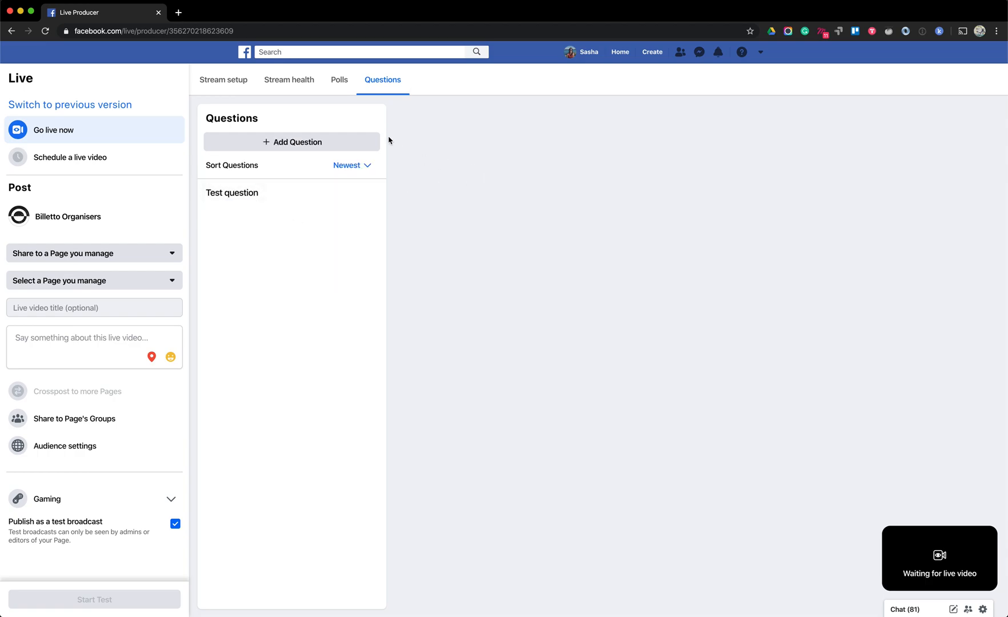
Set the stream source to Camera, check the microphone choices, and start the test broadcast
{"action": "left_click", "coordinate": [223, 83]}
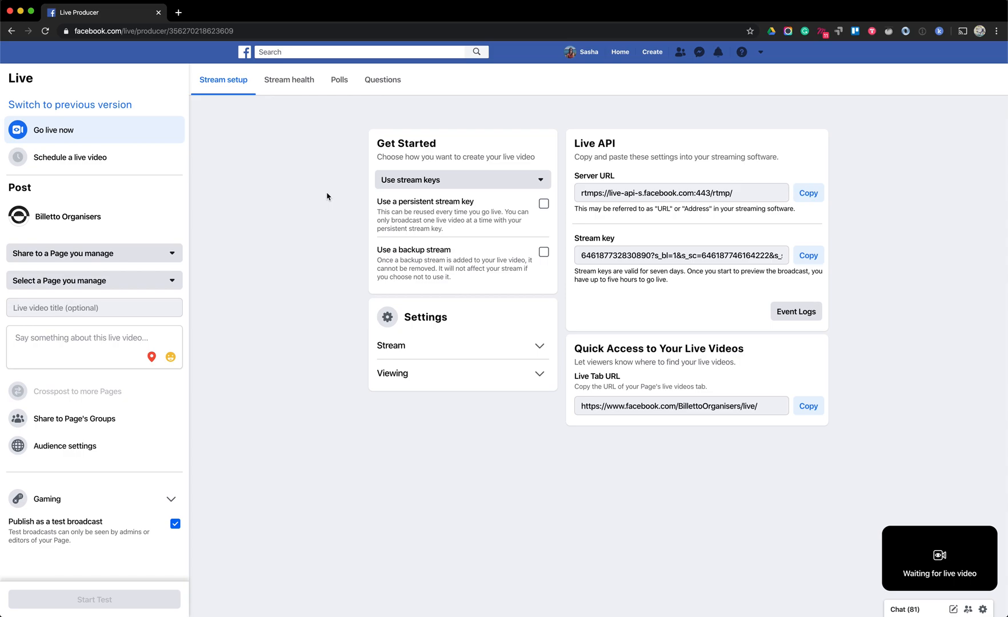
{"action": "left_click", "coordinate": [433, 181]}
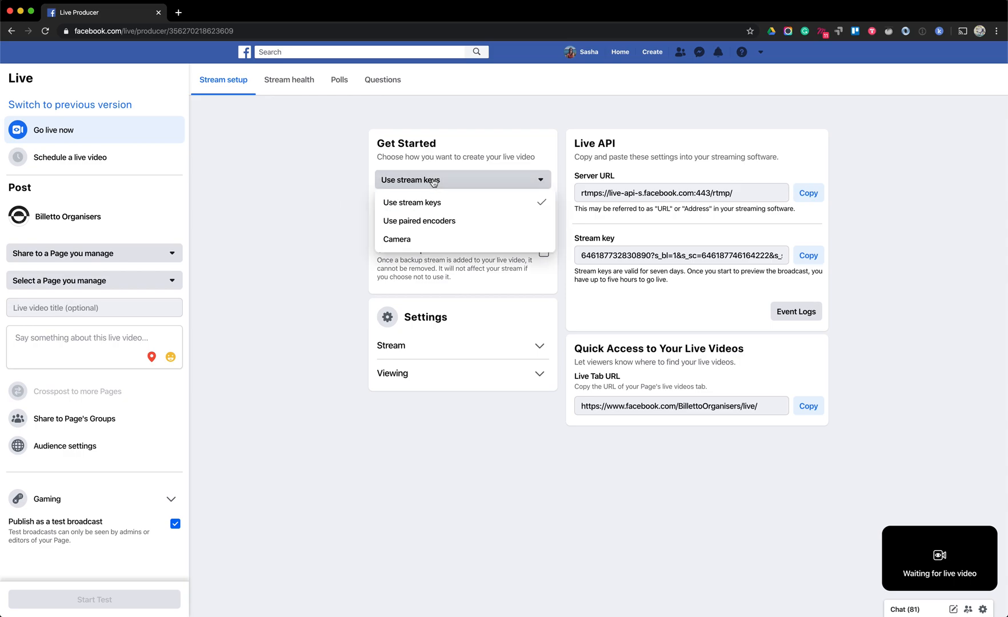
{"action": "left_click", "coordinate": [407, 241]}
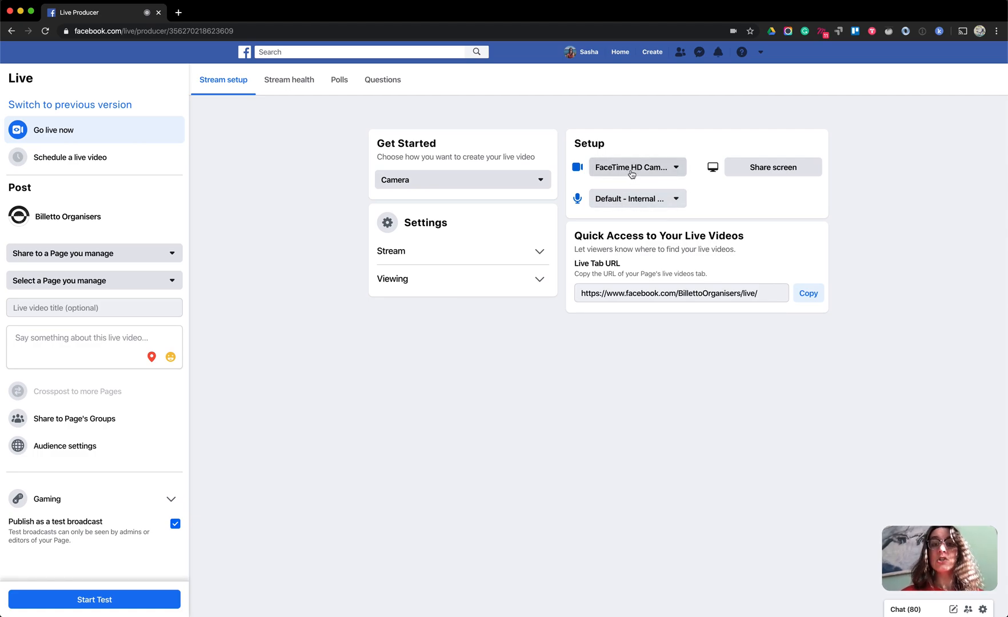
{"action": "left_click", "coordinate": [613, 206]}
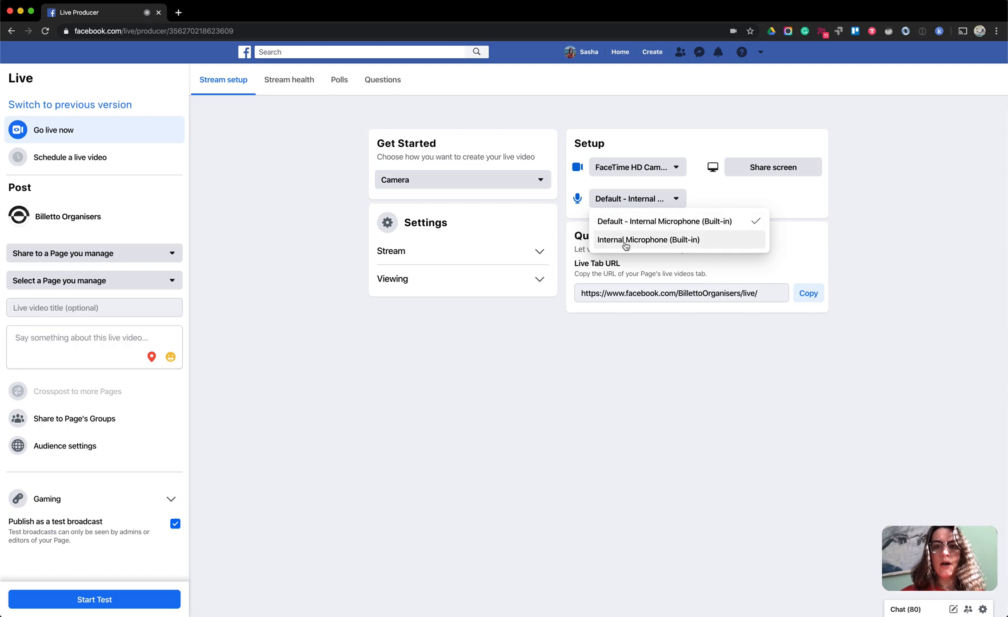
{"action": "left_click", "coordinate": [843, 197]}
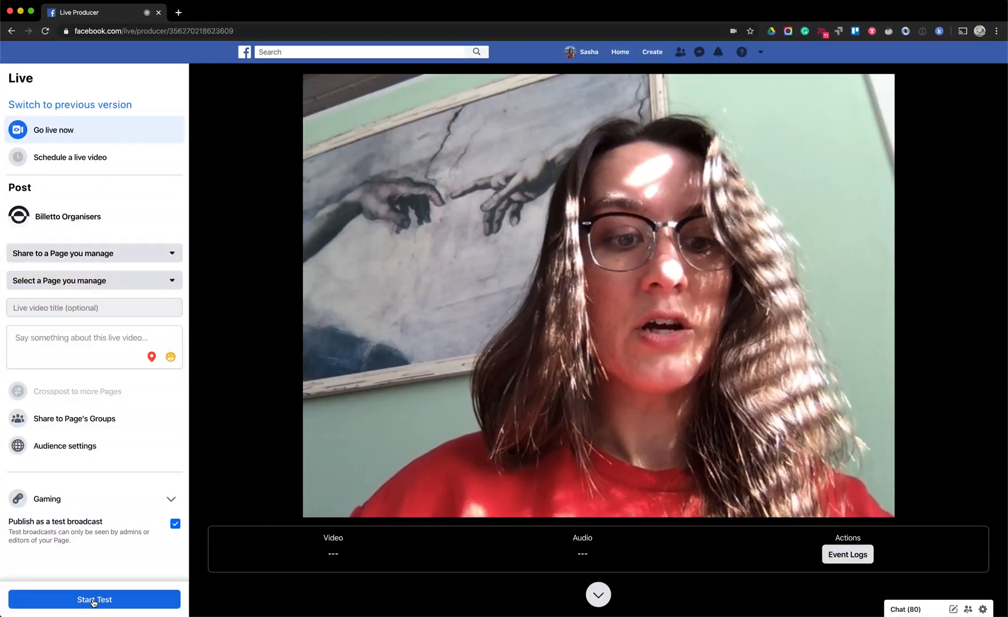
{"action": "left_click", "coordinate": [94, 600]}
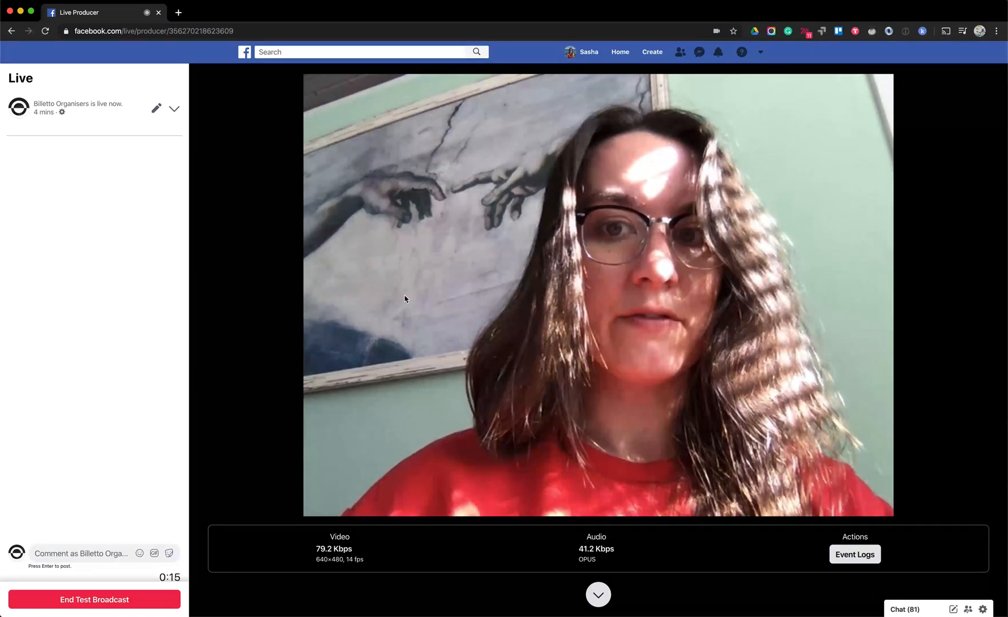
Publish the saved Test poll in the running test broadcast and check the video preview
{"action": "scroll", "coordinate": [461, 311], "scroll_direction": "down", "scroll_amount": 3}
{"action": "scroll", "coordinate": [460, 311], "scroll_direction": "down", "scroll_amount": 5}
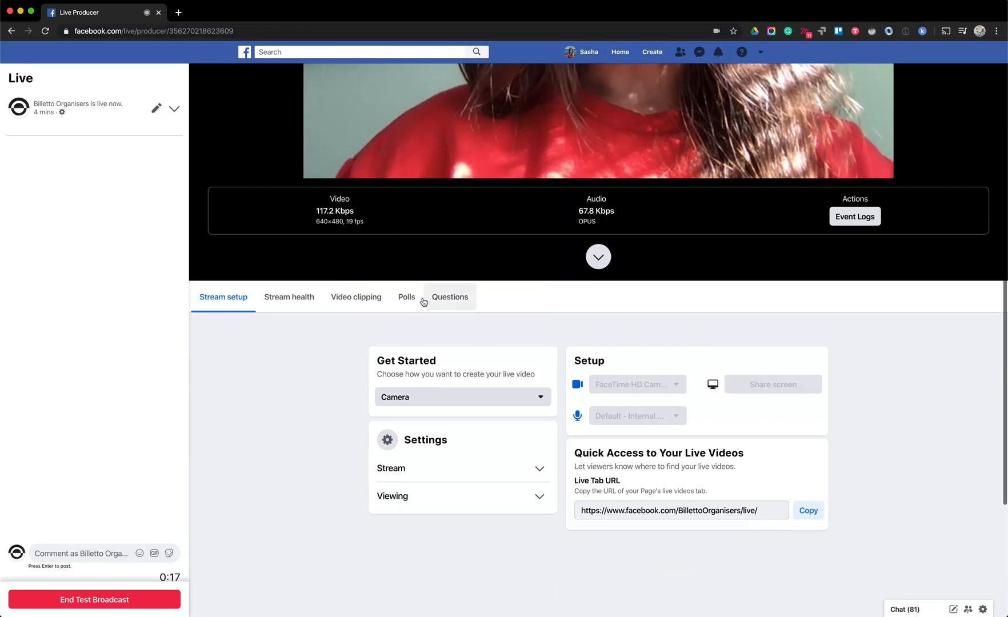
{"action": "left_click", "coordinate": [407, 297]}
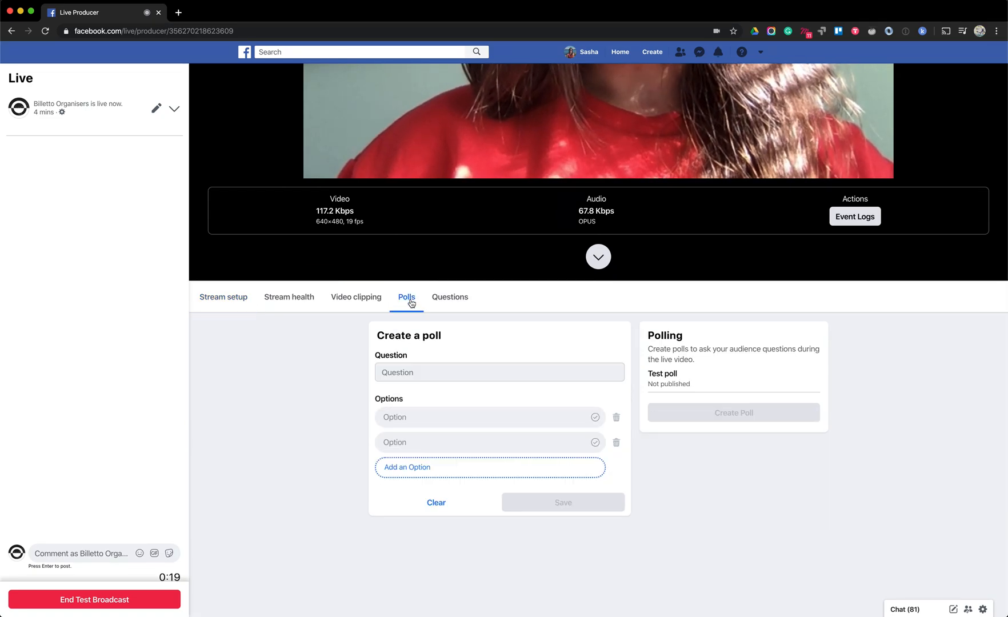
{"action": "left_click", "coordinate": [663, 379]}
{"action": "left_click", "coordinate": [569, 429]}
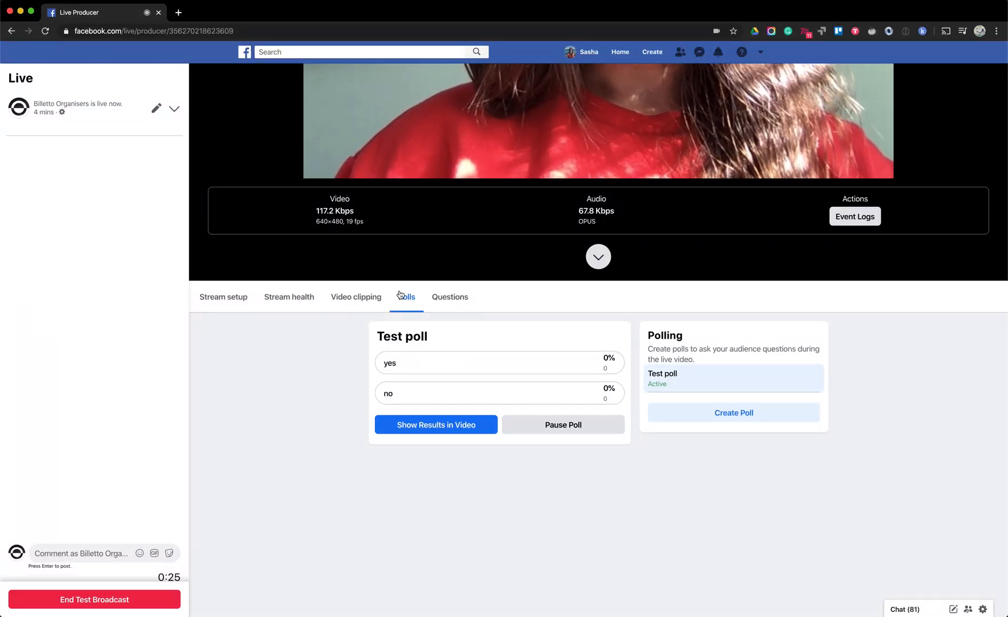
{"action": "scroll", "coordinate": [405, 293], "scroll_direction": "up", "scroll_amount": 6}
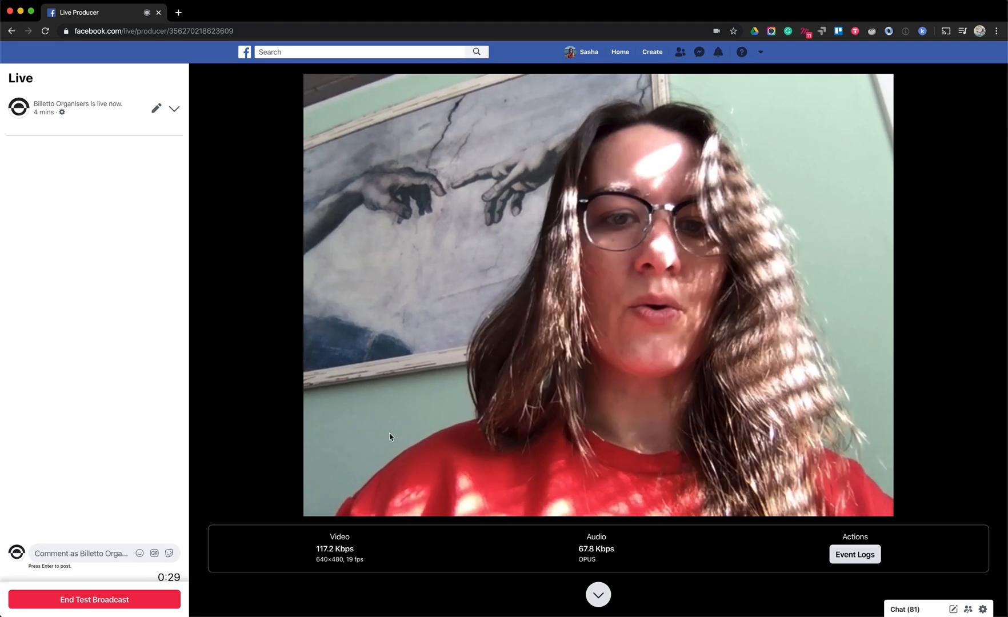
Show the Test poll's results in the live video and check the preview
{"action": "scroll", "coordinate": [287, 437], "scroll_direction": "down", "scroll_amount": 5}
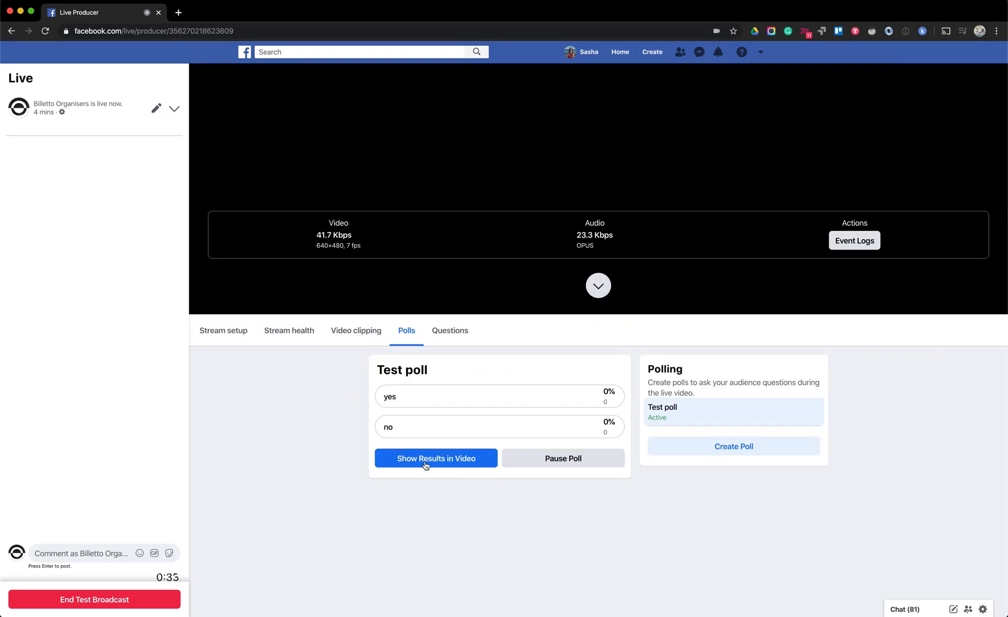
{"action": "left_click", "coordinate": [433, 466]}
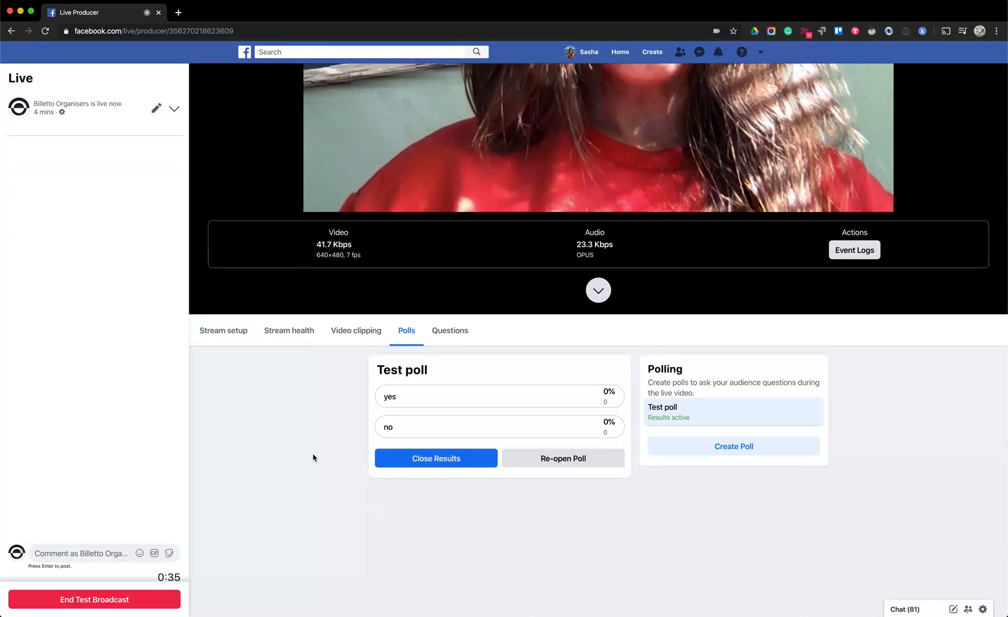
{"action": "scroll", "coordinate": [313, 458], "scroll_direction": "up", "scroll_amount": 1}
{"action": "scroll", "coordinate": [313, 457], "scroll_direction": "up", "scroll_amount": 4}
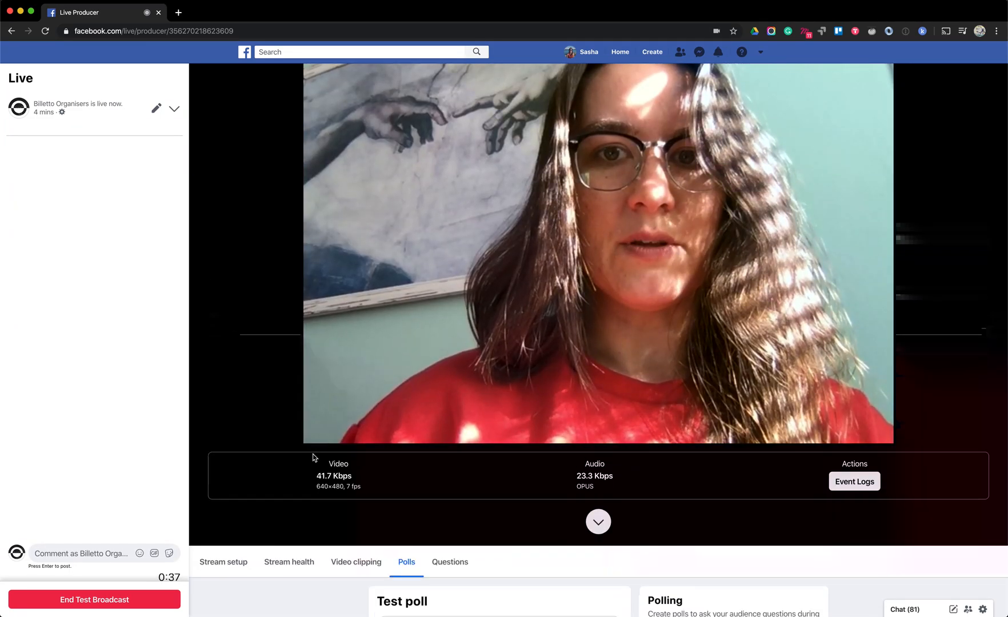
Open the card for "Test question" in the broadcast, then close the card again
{"action": "scroll", "coordinate": [313, 457], "scroll_direction": "down", "scroll_amount": 2}
{"action": "scroll", "coordinate": [313, 457], "scroll_direction": "down", "scroll_amount": 2}
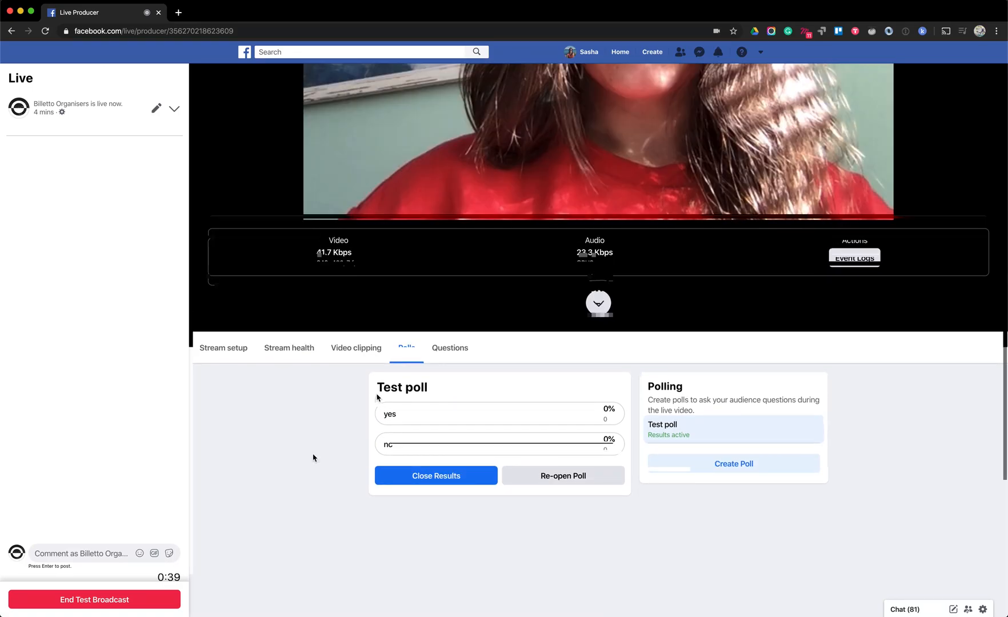
{"action": "left_click", "coordinate": [430, 360]}
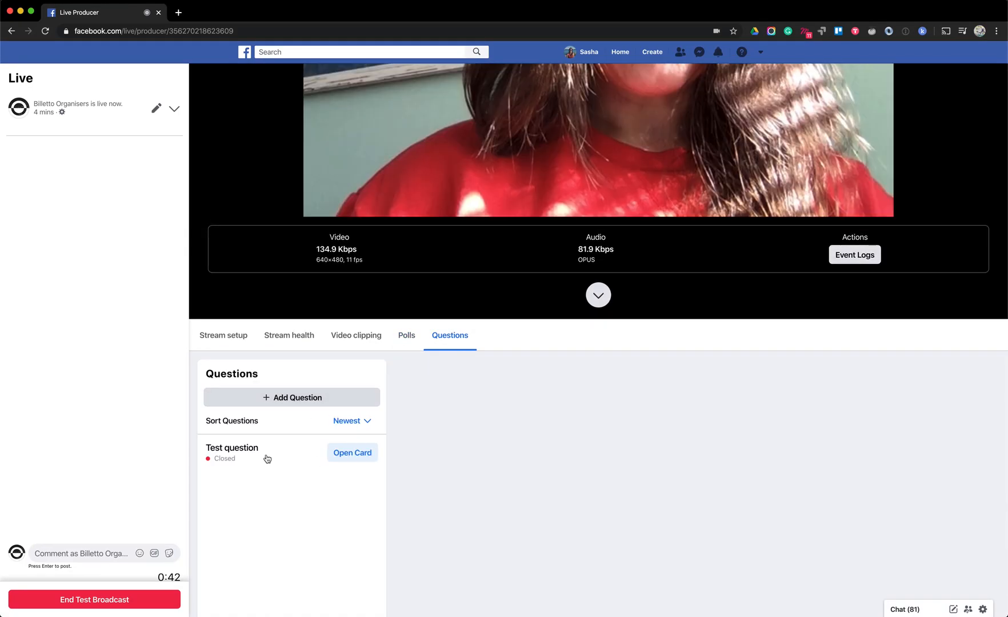
{"action": "left_click", "coordinate": [355, 455]}
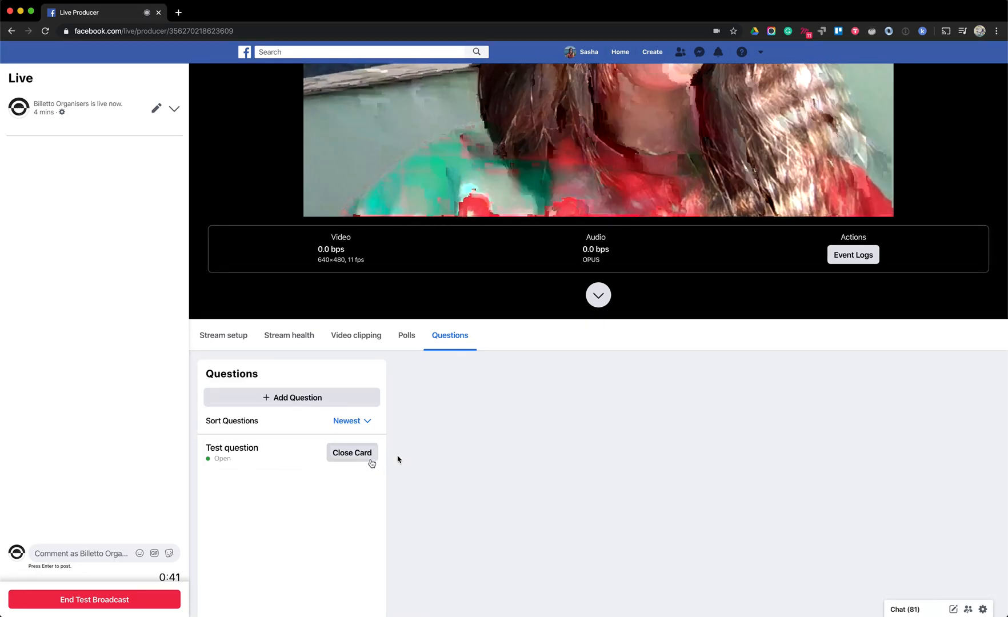
{"action": "left_click", "coordinate": [348, 461]}
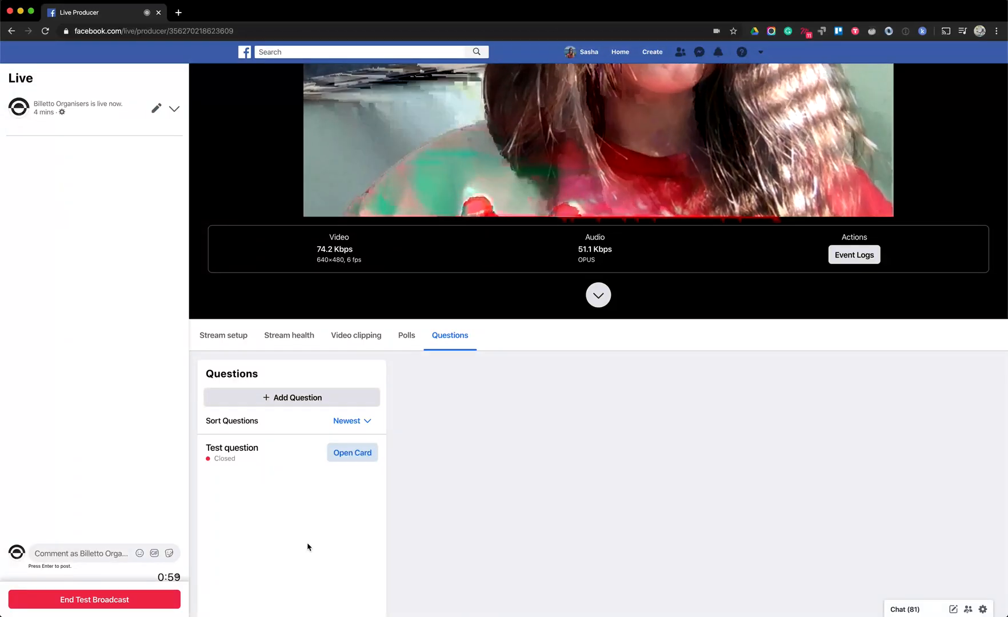
End the test broadcast and confirm ending the live video
{"action": "scroll", "coordinate": [477, 433], "scroll_direction": "up", "scroll_amount": 1}
{"action": "scroll", "coordinate": [478, 435], "scroll_direction": "up", "scroll_amount": 5}
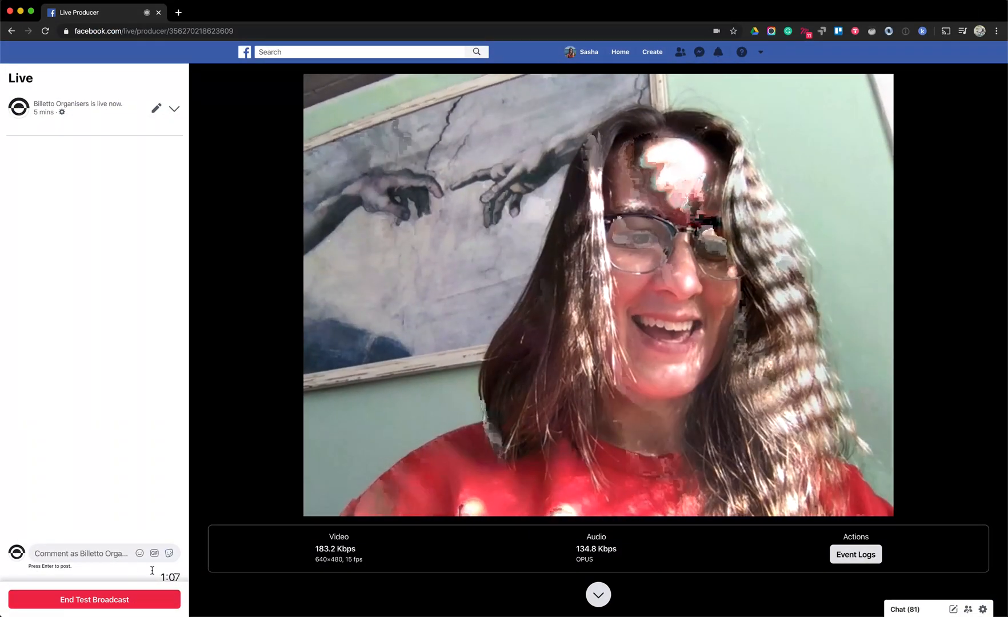
{"action": "left_click", "coordinate": [76, 603]}
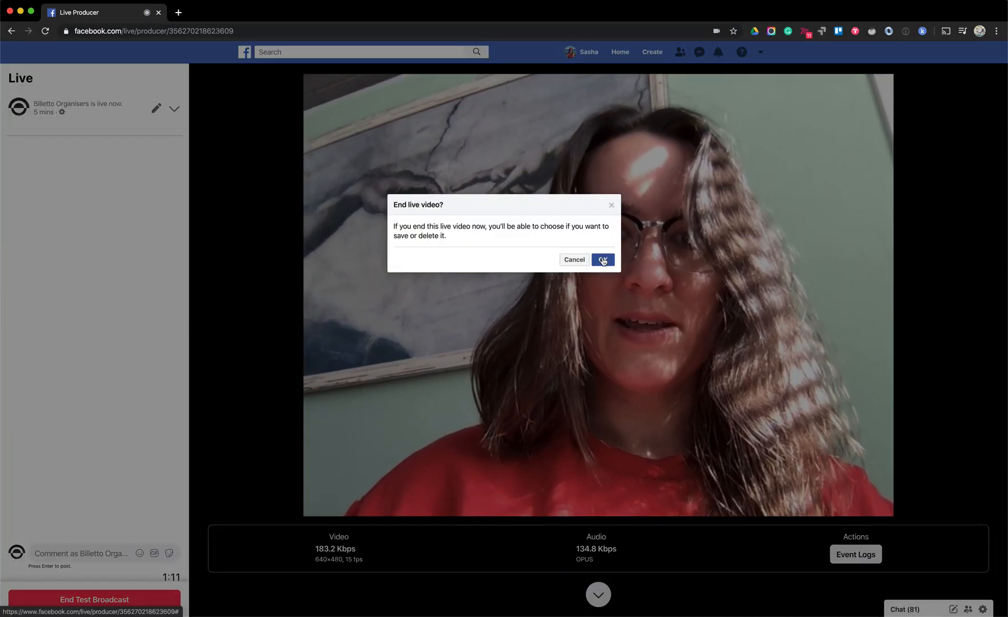
{"action": "left_click", "coordinate": [602, 260]}
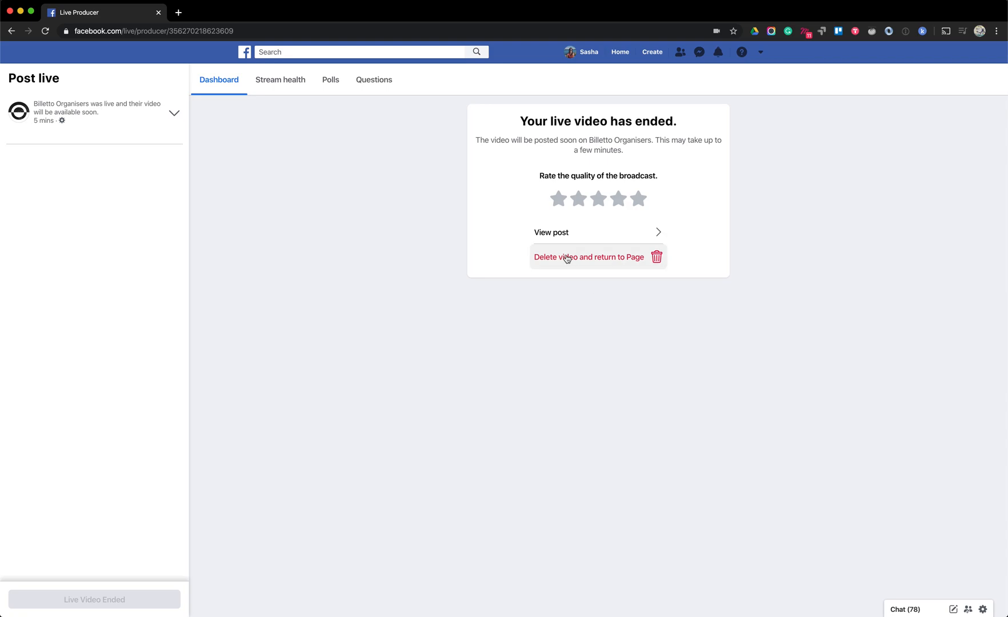
View the ended broadcast's post, mute its video and check the marked point on the playback timeline
{"action": "left_click", "coordinate": [639, 199]}
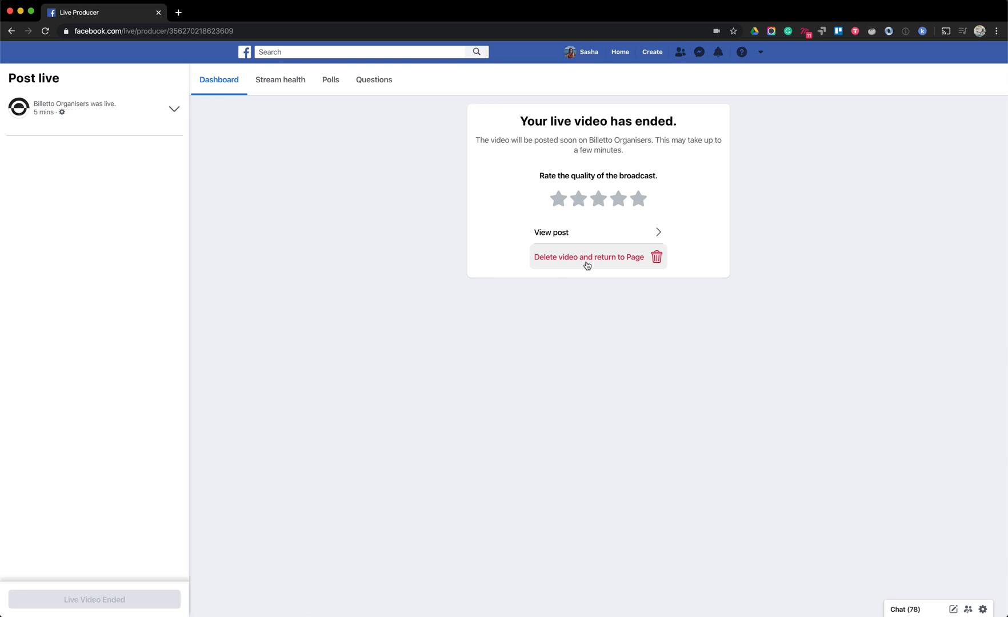
{"action": "left_click", "coordinate": [625, 236]}
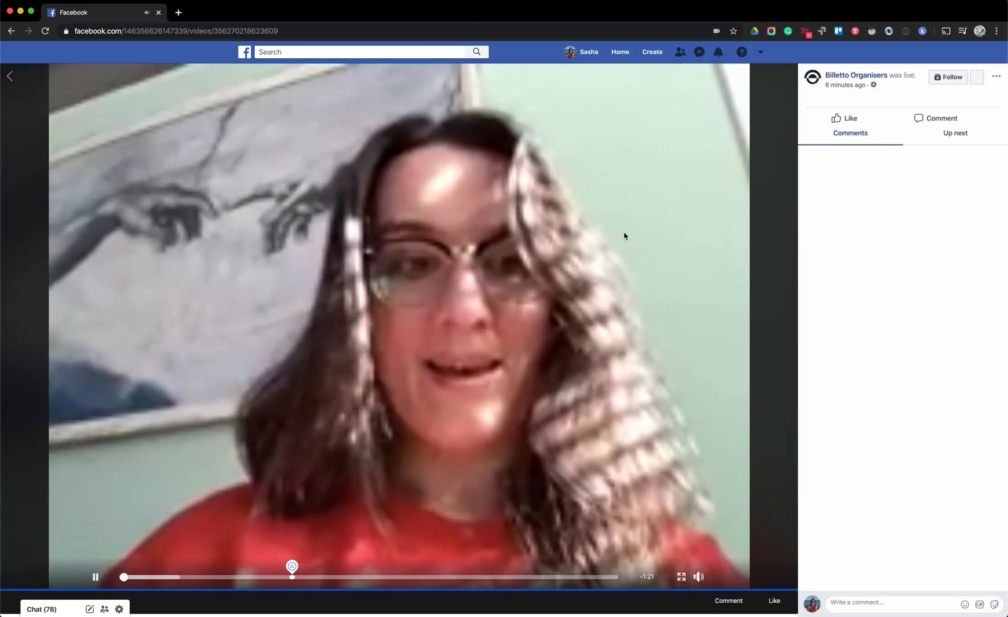
{"action": "left_click", "coordinate": [700, 578]}
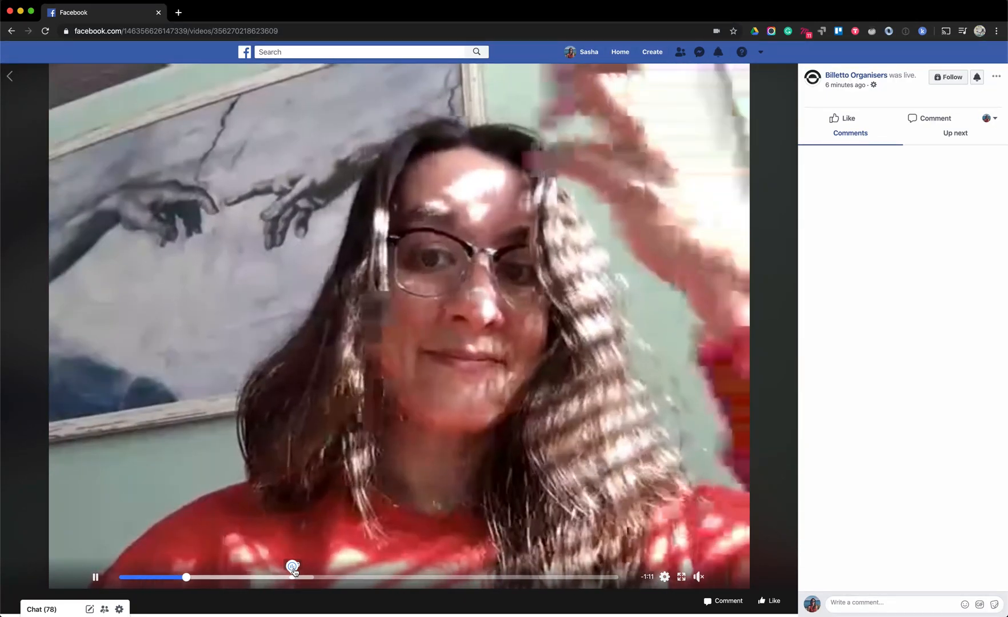
{"action": "left_click", "coordinate": [293, 577]}
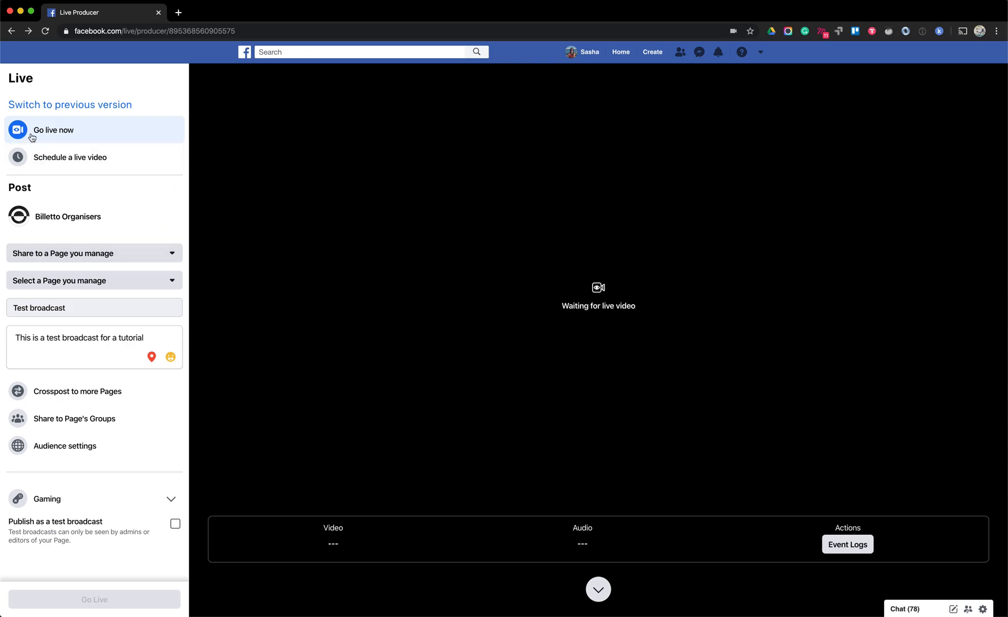
Set up the Test broadcast as a scheduled live video with the start time 14:15
{"action": "left_click", "coordinate": [51, 166]}
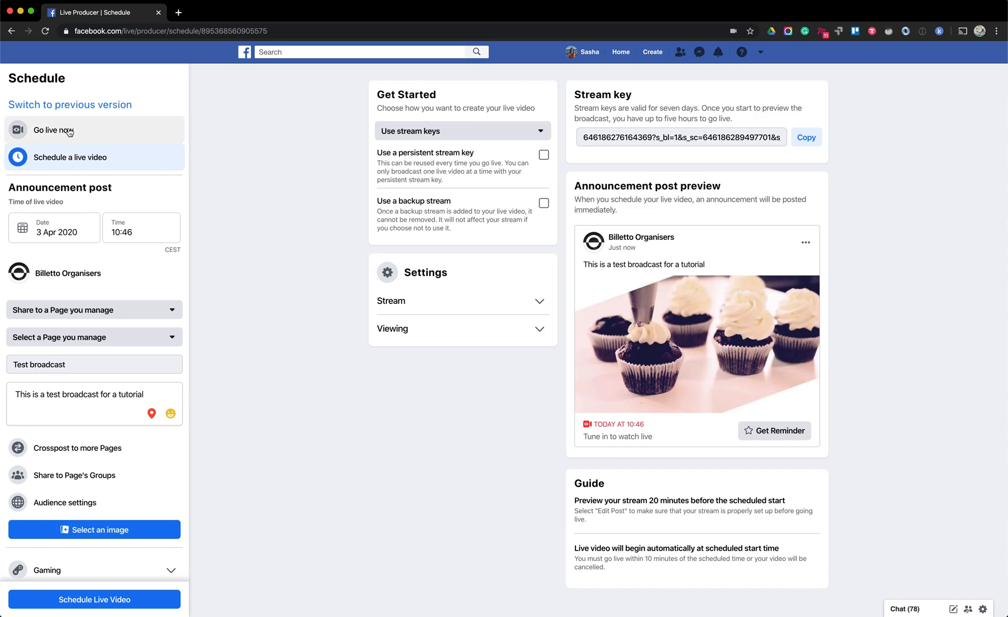
{"action": "left_click", "coordinate": [127, 232]}
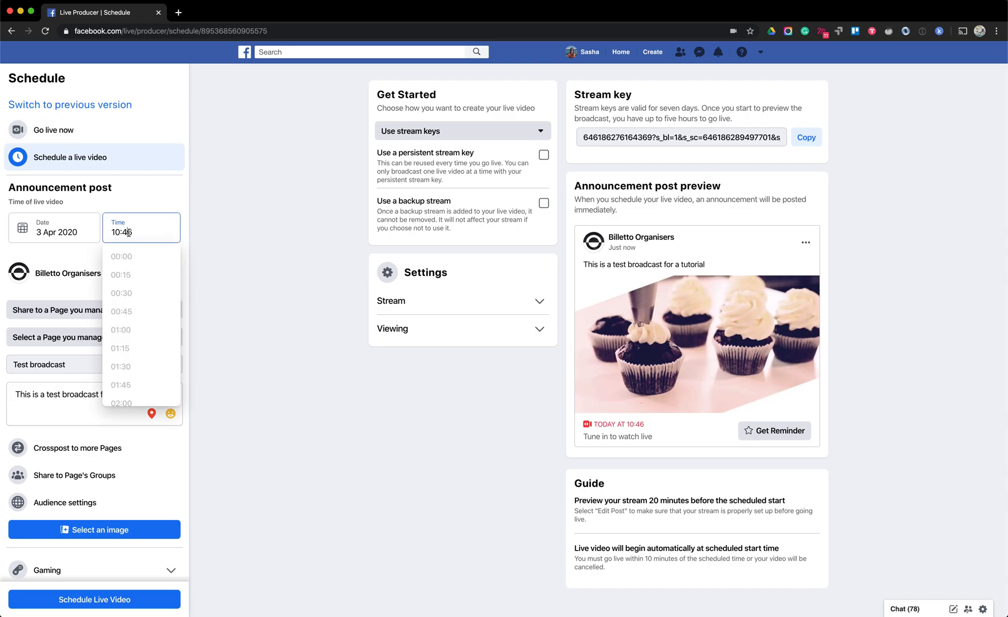
{"action": "scroll", "coordinate": [132, 303], "scroll_direction": "down", "scroll_amount": 15}
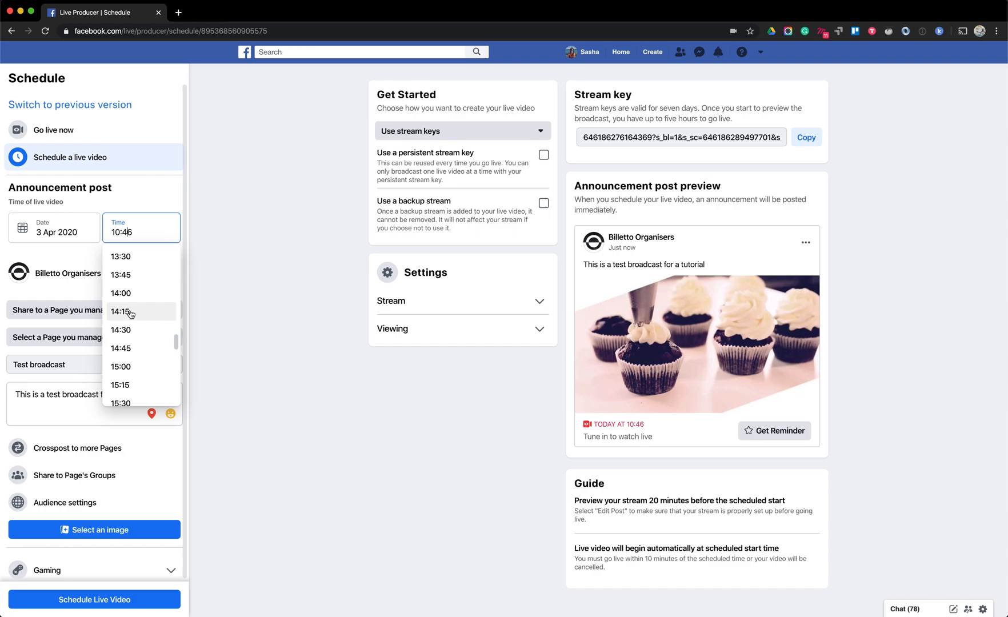
{"action": "left_click", "coordinate": [129, 316]}
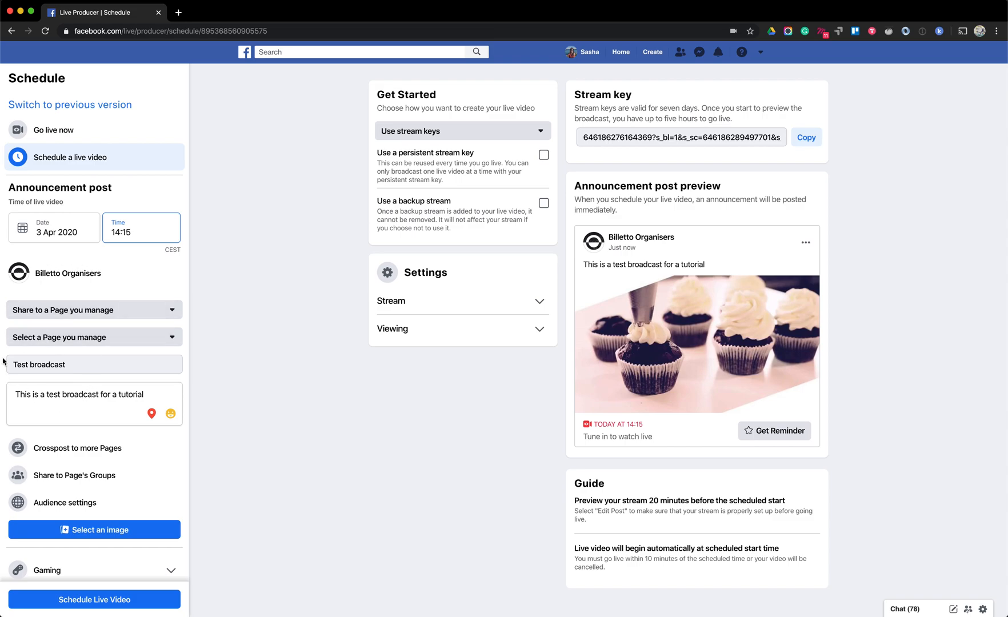
Choose the photo of a video camera against red lights as the announcement post's image
{"action": "scroll", "coordinate": [47, 406], "scroll_direction": "down", "scroll_amount": 1}
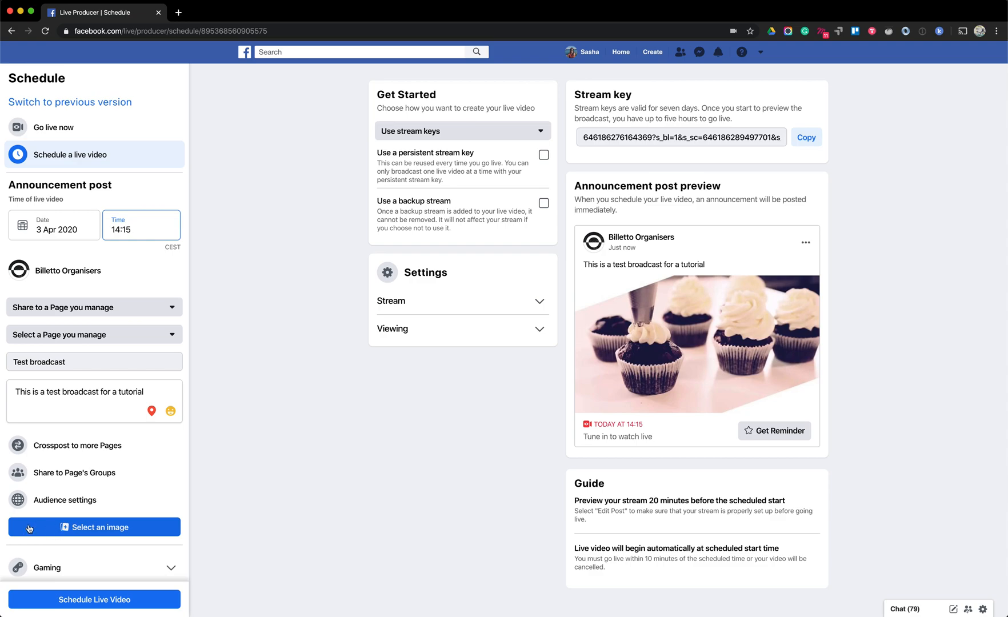
{"action": "left_click", "coordinate": [80, 537]}
{"action": "key", "text": "Escape"}
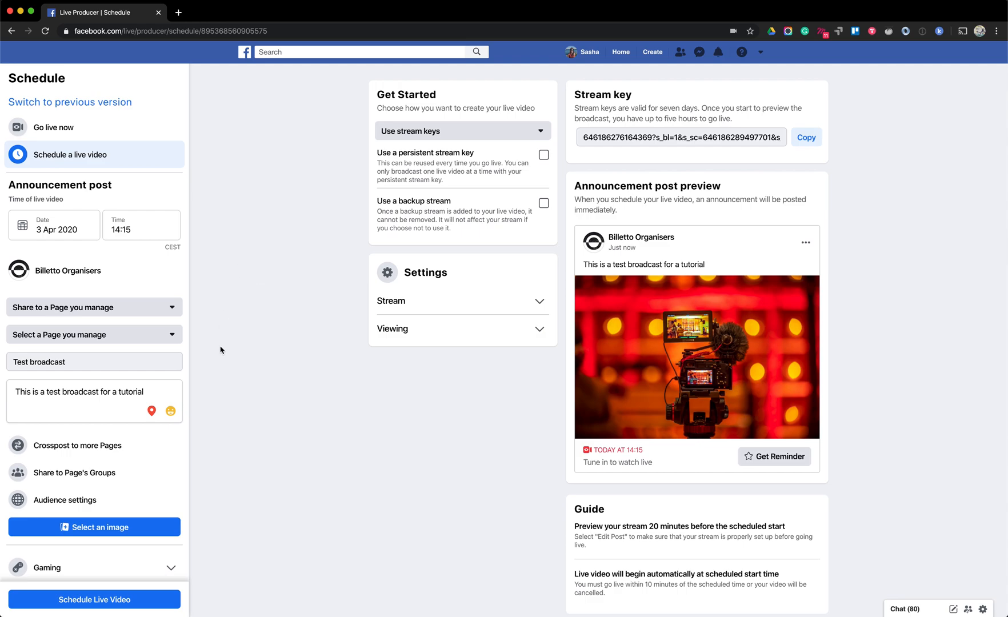
Look through the Stream and Viewing settings for creating the live video with stream keys
{"action": "left_click", "coordinate": [404, 304]}
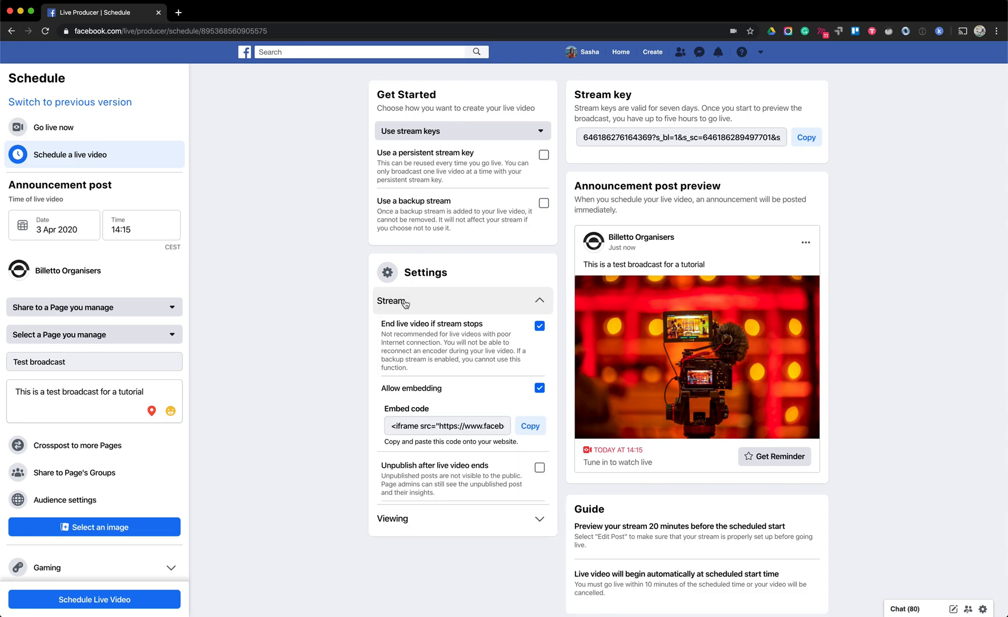
{"action": "left_click", "coordinate": [405, 308]}
{"action": "left_click", "coordinate": [403, 329]}
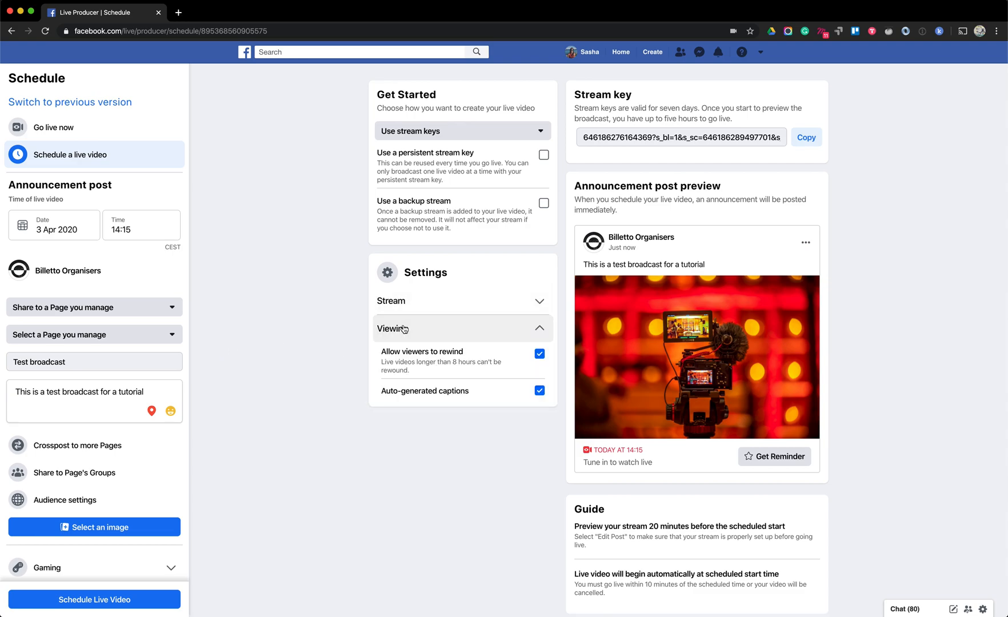
{"action": "left_click", "coordinate": [403, 329]}
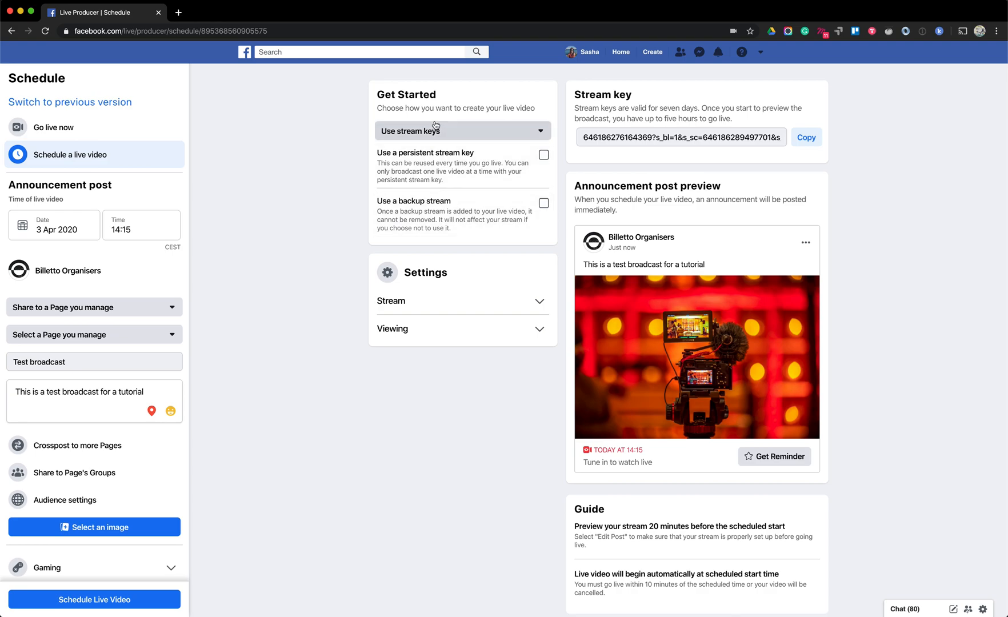
Set the scheduled live video to be created with Camera and review its Stream and Viewing settings
{"action": "left_click", "coordinate": [420, 133]}
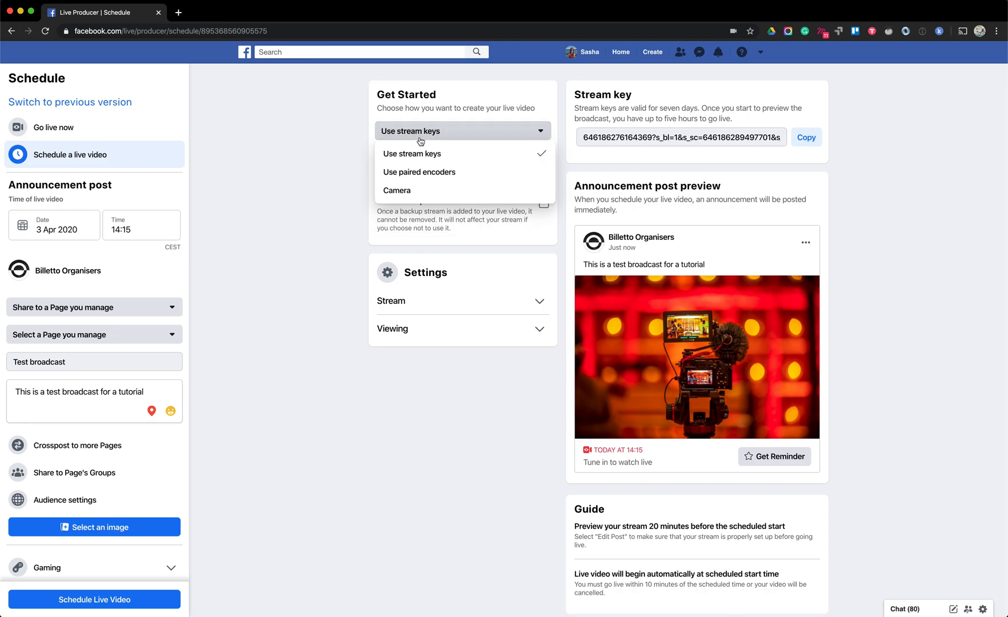
{"action": "left_click", "coordinate": [404, 196]}
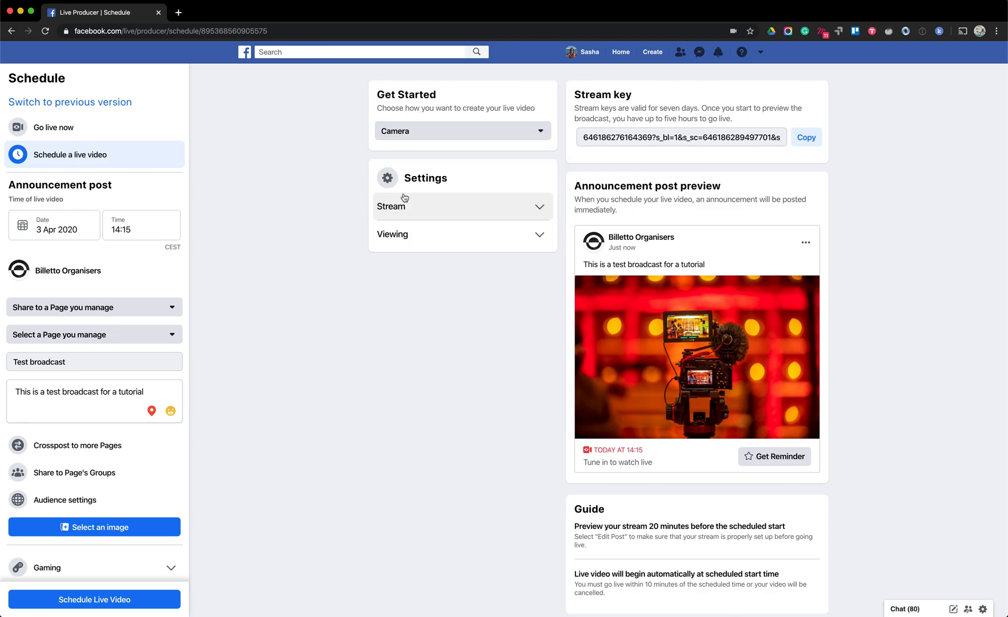
{"action": "left_click", "coordinate": [404, 200]}
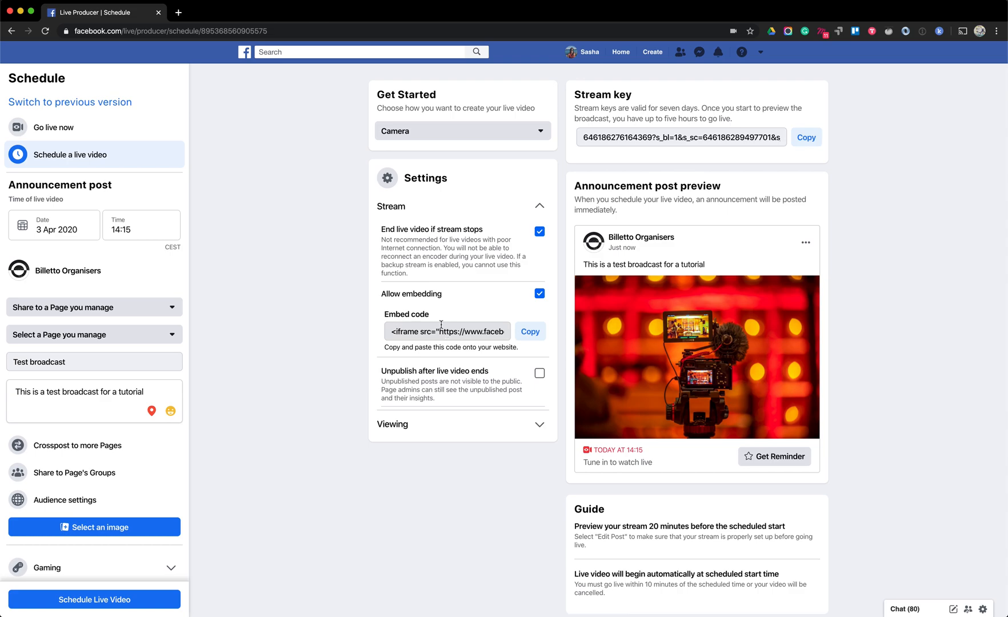
{"action": "left_click", "coordinate": [529, 207]}
{"action": "left_click", "coordinate": [462, 243]}
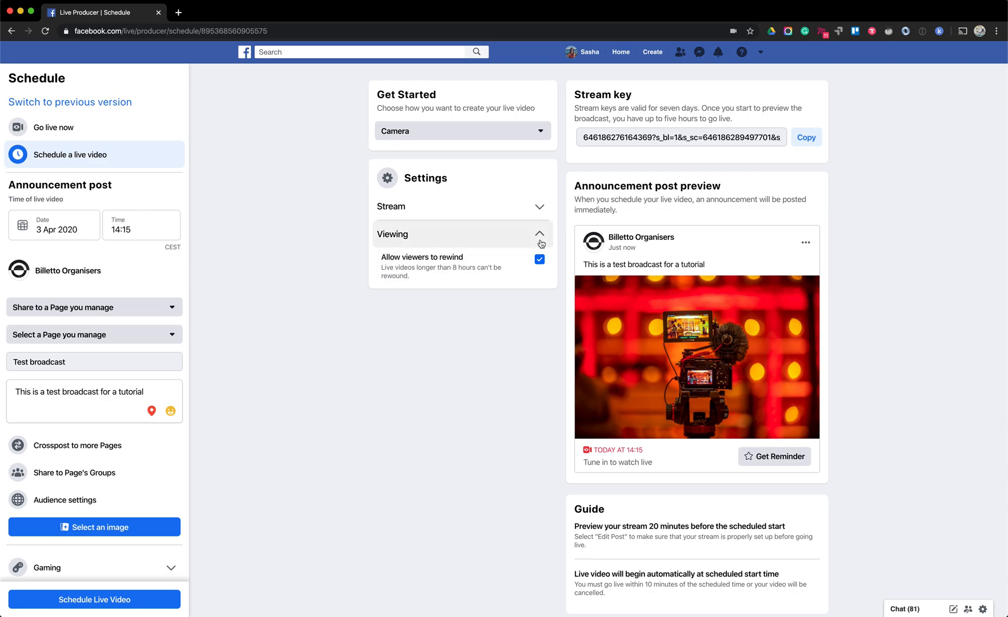
{"action": "left_click", "coordinate": [540, 240]}
Review the announcement post preview, schedule the live video and dismiss the confirmation
{"action": "scroll", "coordinate": [488, 324], "scroll_direction": "down", "scroll_amount": 1}
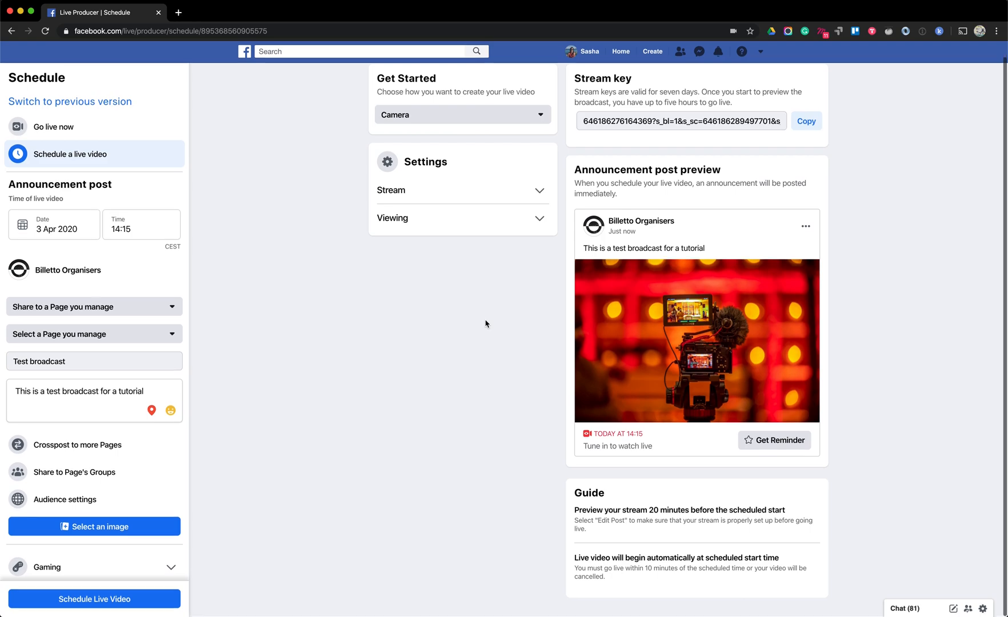
{"action": "scroll", "coordinate": [486, 323], "scroll_direction": "up", "scroll_amount": 1}
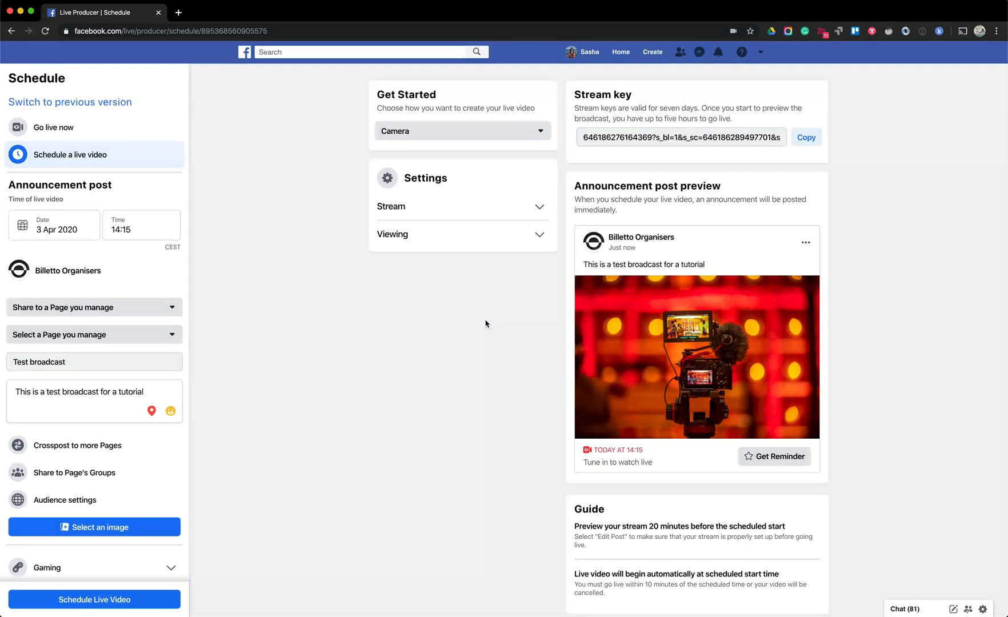
{"action": "scroll", "coordinate": [350, 359], "scroll_direction": "down", "scroll_amount": 1}
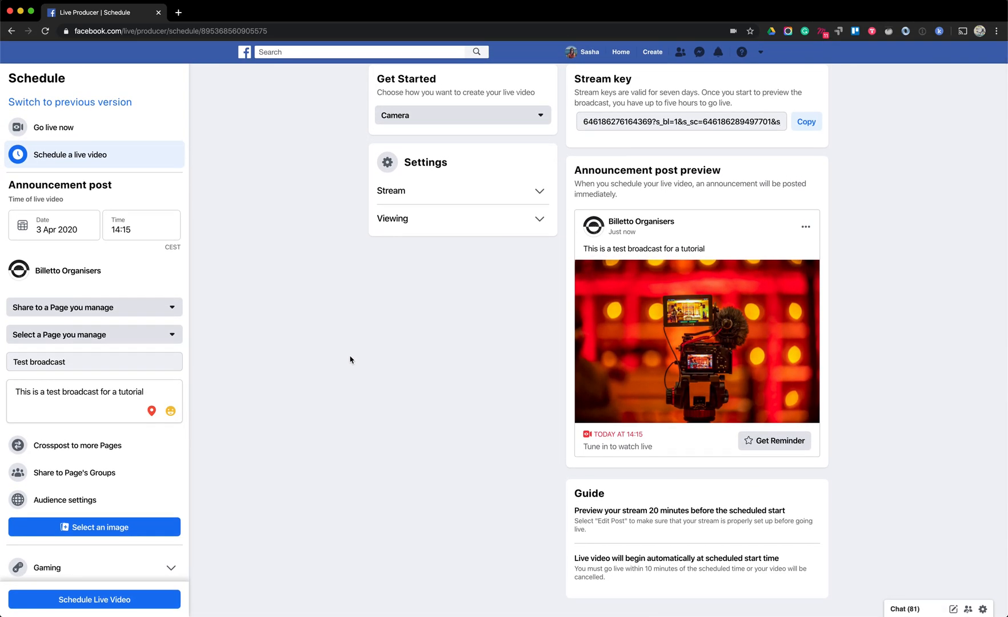
{"action": "scroll", "coordinate": [350, 359], "scroll_direction": "up", "scroll_amount": 1}
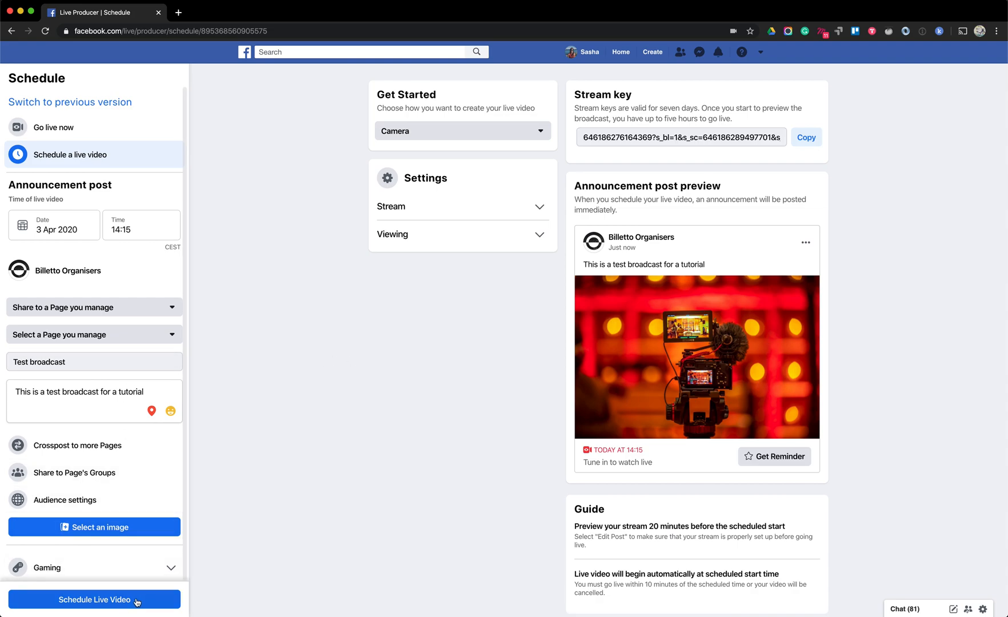
{"action": "left_click", "coordinate": [109, 606]}
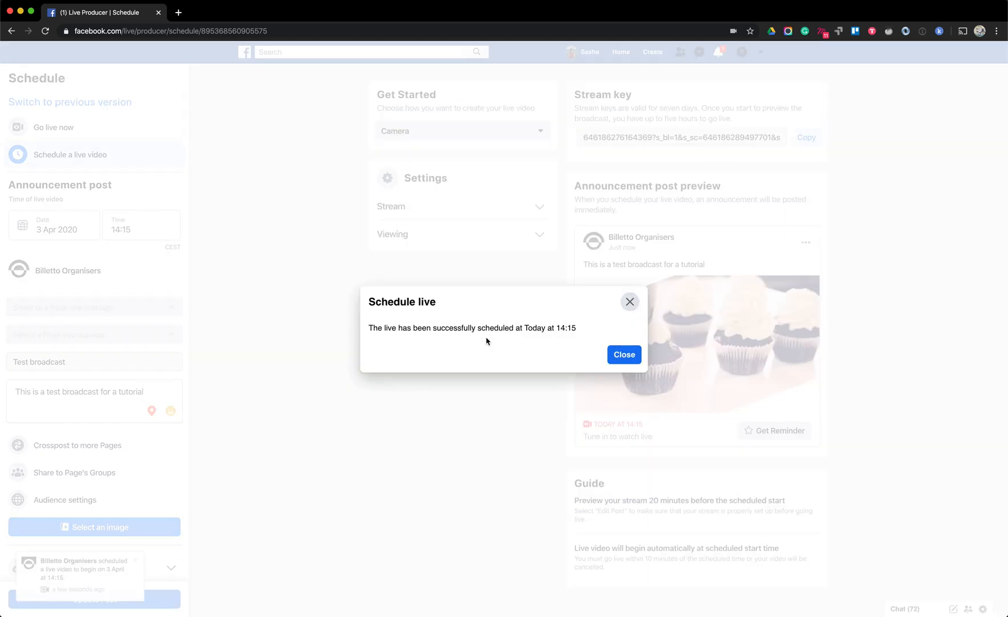
{"action": "left_click", "coordinate": [626, 355]}
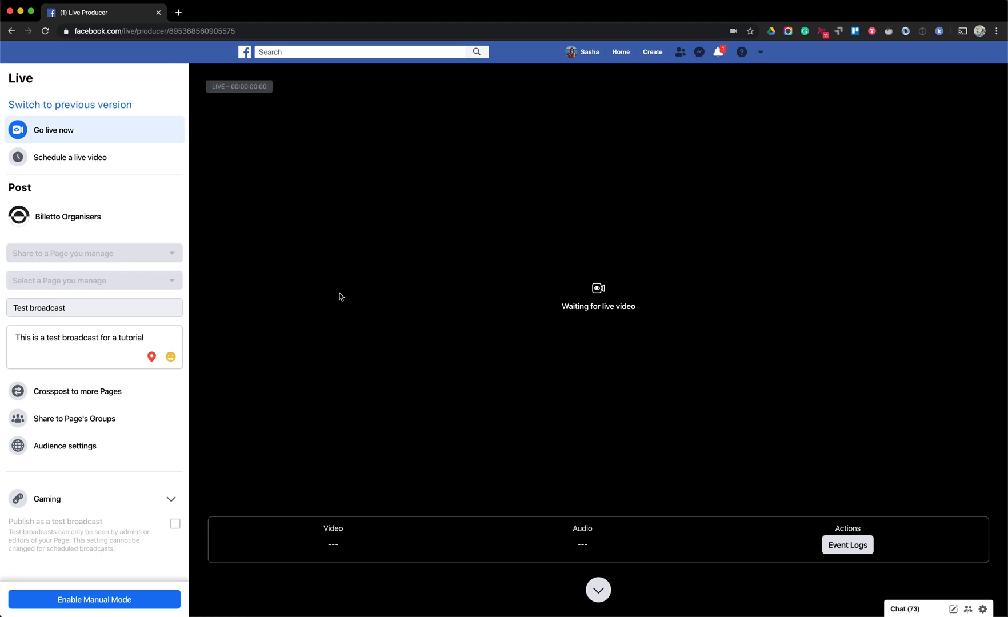
Open the scheduled broadcast's announcement post from its notification and start editing the broadcast's details
{"action": "left_click", "coordinate": [719, 52]}
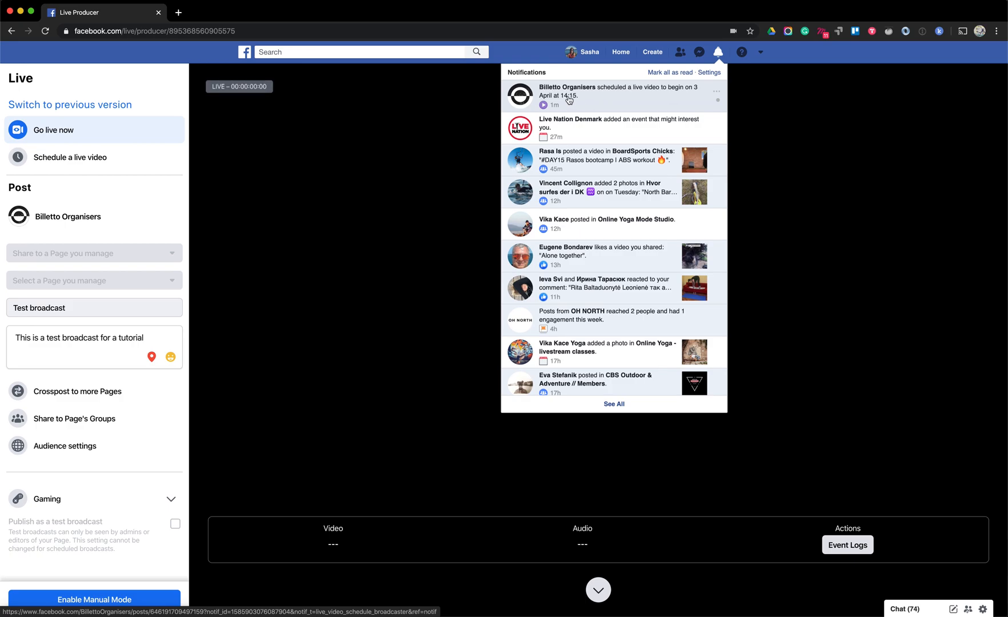
{"action": "left_click", "coordinate": [539, 94]}
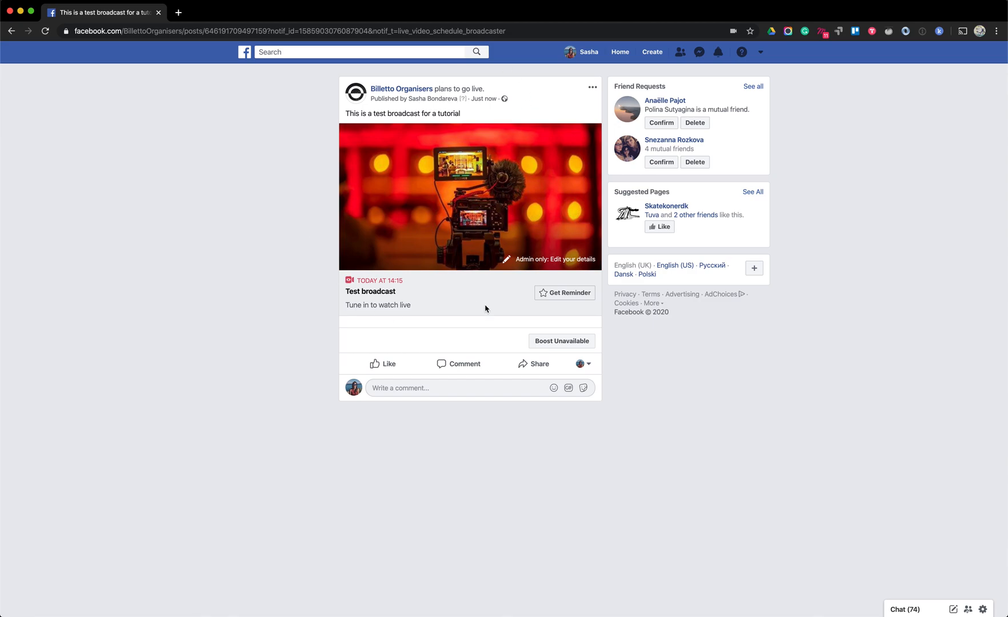
{"action": "left_click", "coordinate": [529, 262]}
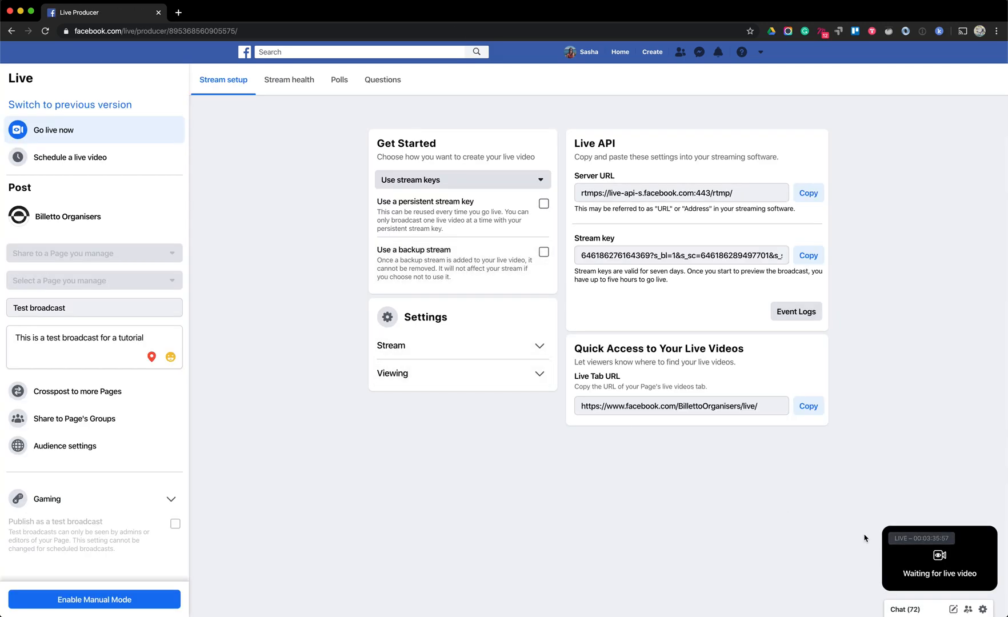
Enable manual mode for the scheduled live video and confirm the change
{"action": "mouse_move", "coordinate": [926, 563]}
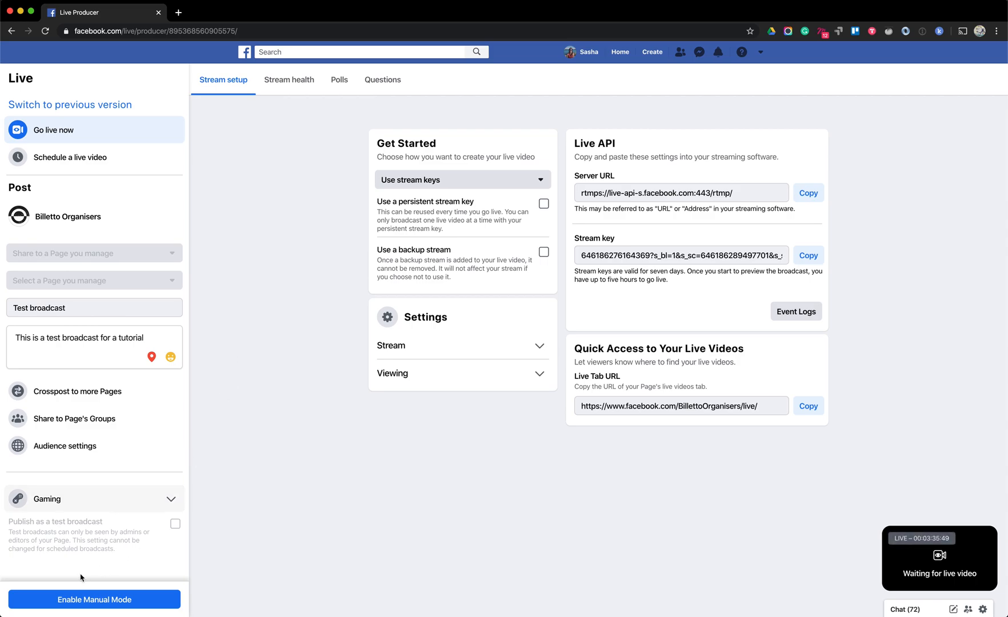
{"action": "left_click", "coordinate": [87, 605]}
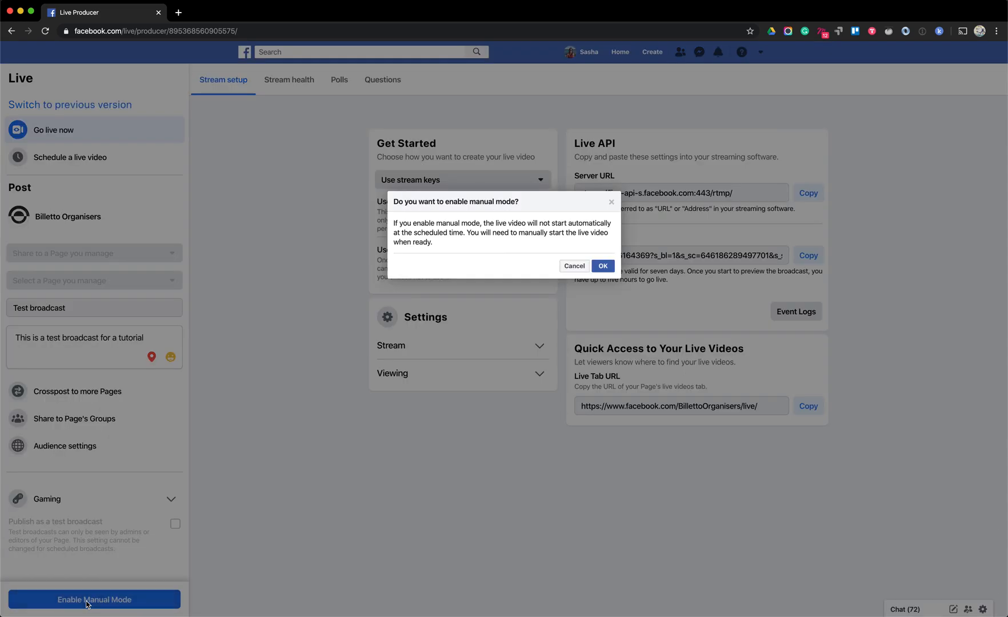
{"action": "left_click", "coordinate": [603, 266]}
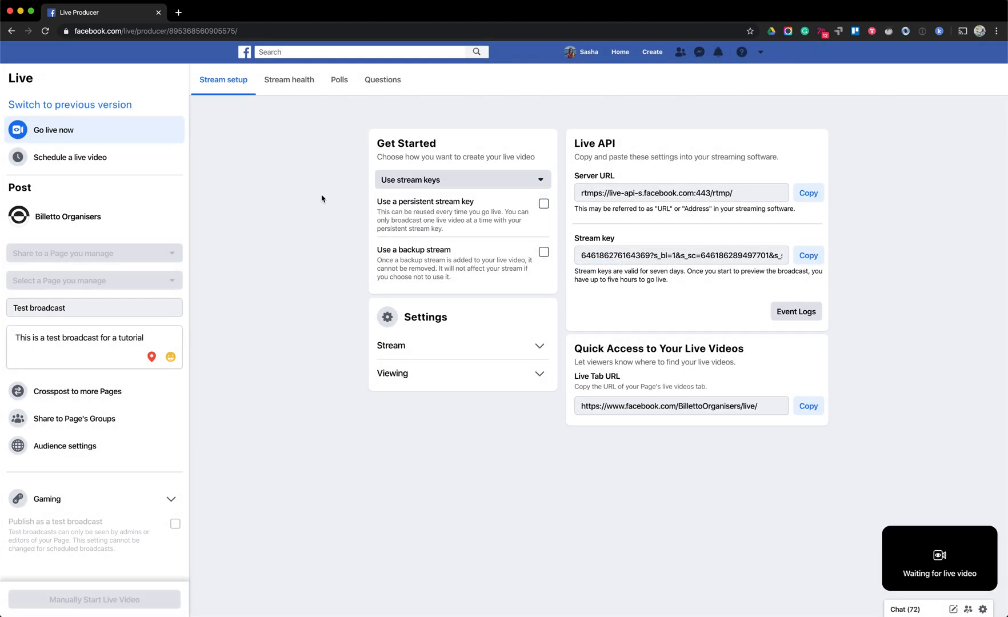
Set the scheduled broadcast's source to Camera and look at its poll and question setup
{"action": "left_click", "coordinate": [435, 180]}
{"action": "left_click", "coordinate": [419, 238]}
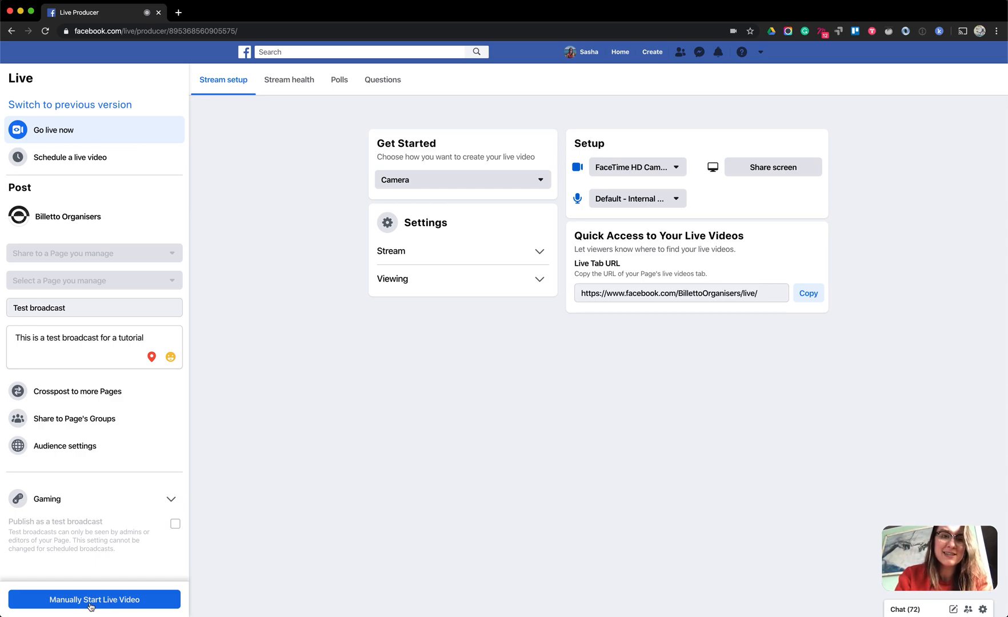
{"action": "left_click", "coordinate": [337, 83]}
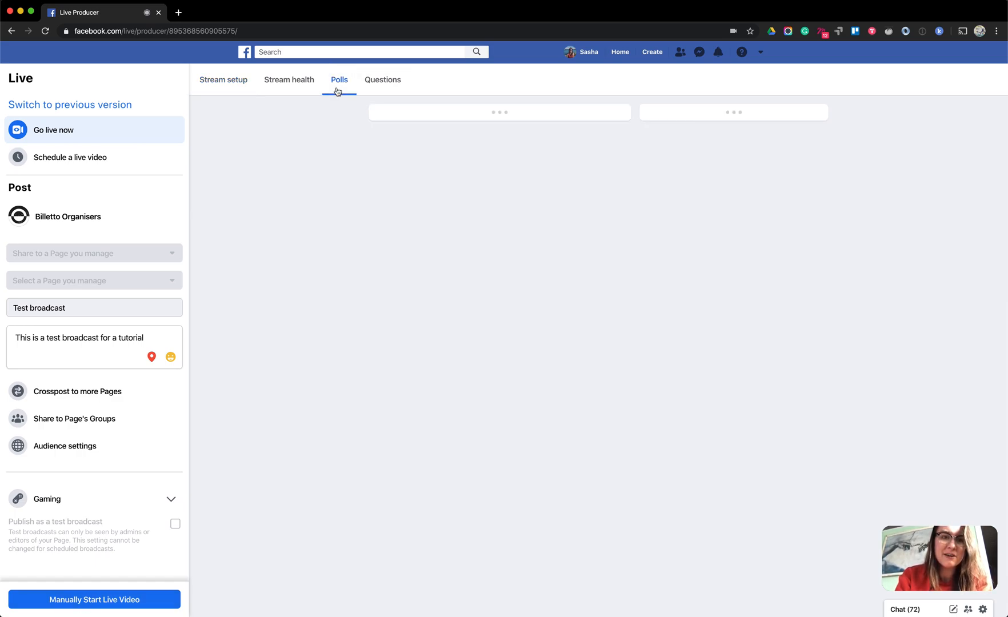
{"action": "left_click", "coordinate": [383, 86]}
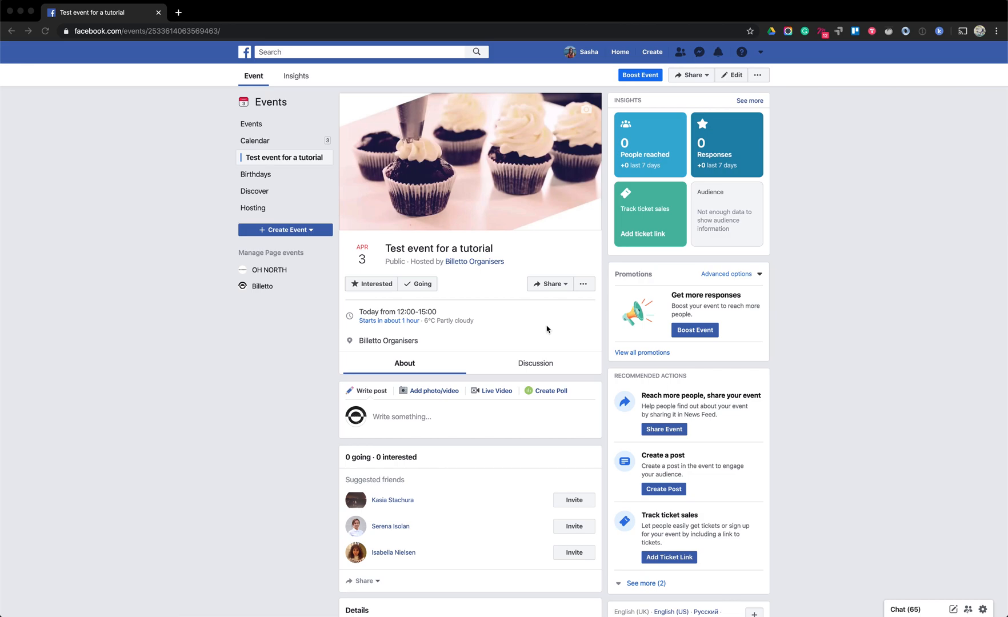
Start setting up a live video in the discussion of the "Test event for a tutorial" event
{"action": "left_click", "coordinate": [529, 364]}
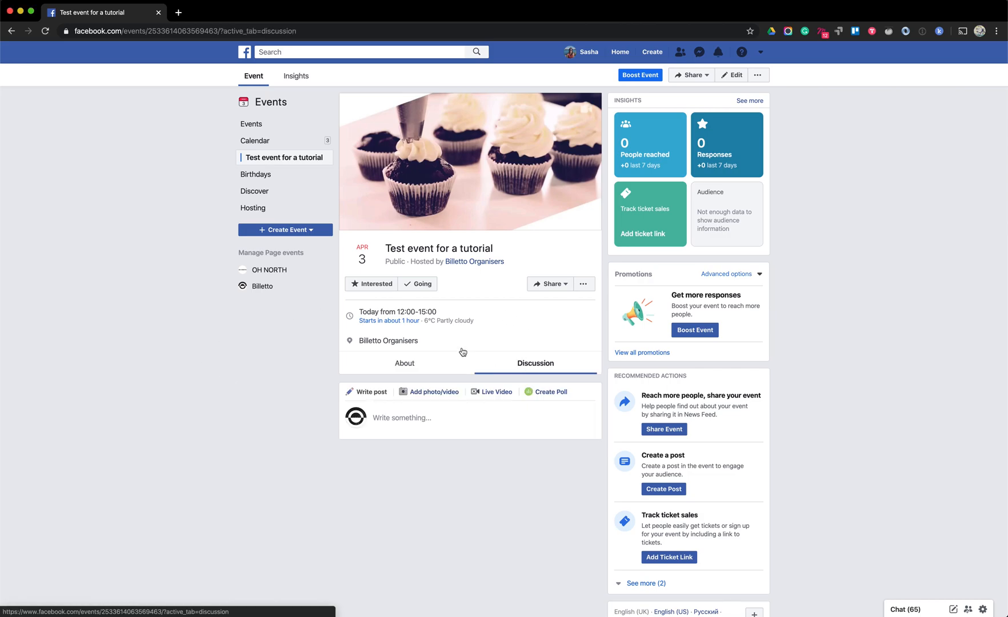
{"action": "left_click", "coordinate": [413, 369]}
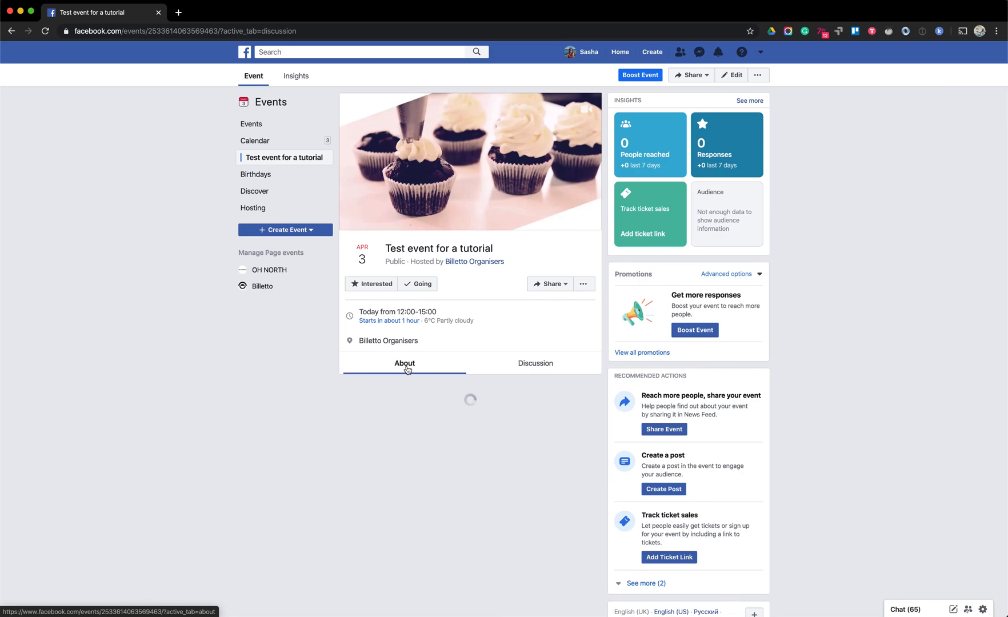
{"action": "left_click", "coordinate": [530, 366]}
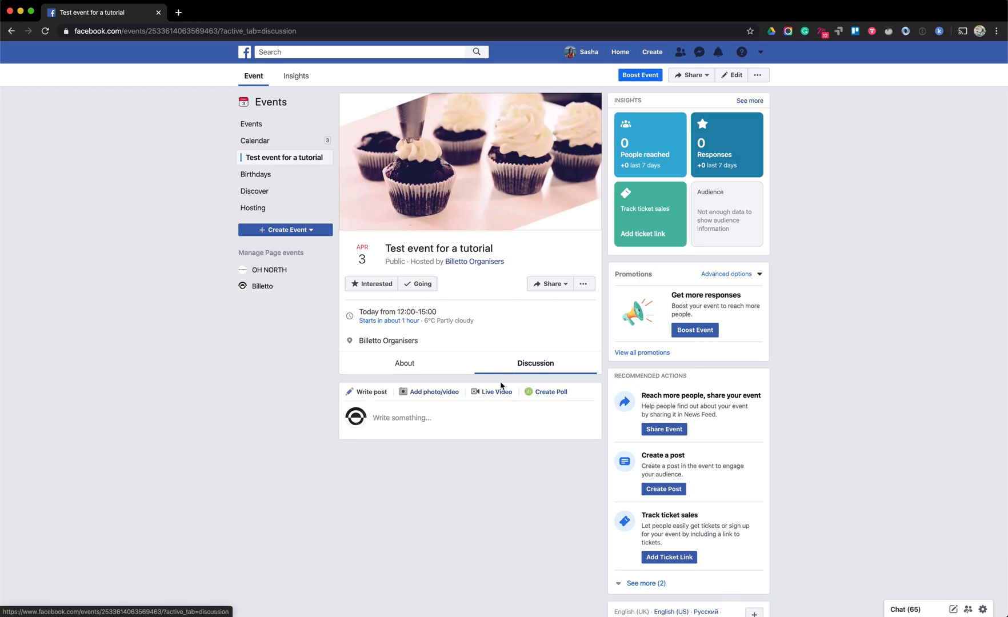
{"action": "left_click", "coordinate": [494, 396]}
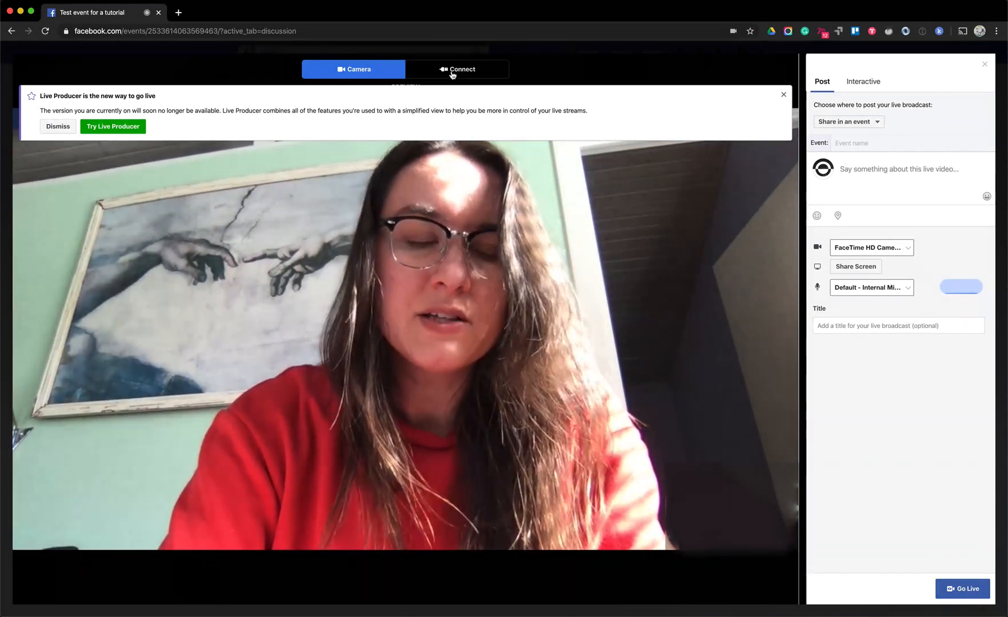
Examine the Connect and Camera source setups for the event's live video, including its title field and interactive options
{"action": "left_click", "coordinate": [452, 72]}
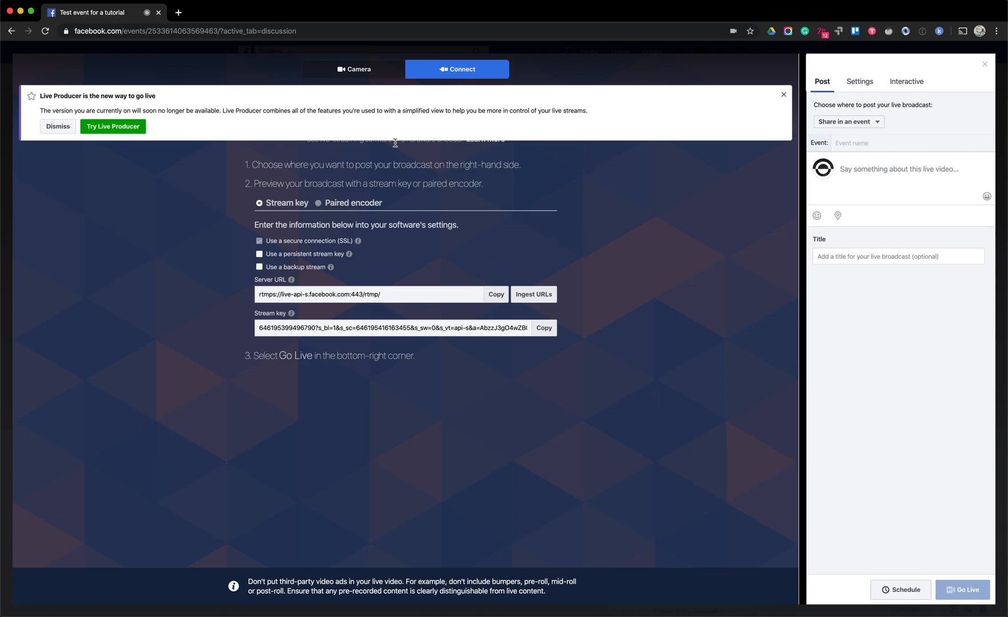
{"action": "left_click", "coordinate": [342, 76]}
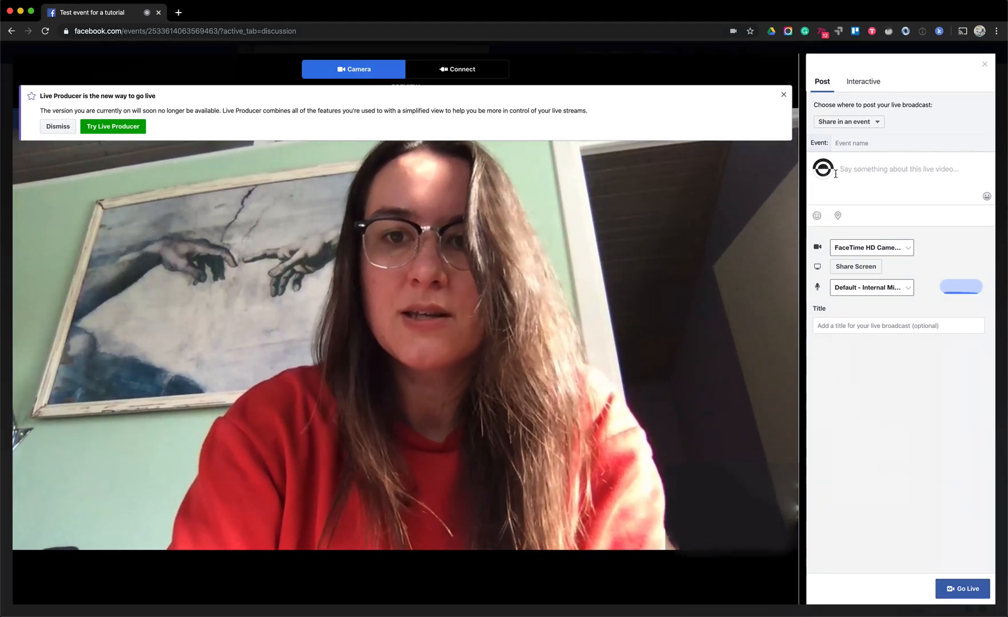
{"action": "left_click", "coordinate": [840, 325]}
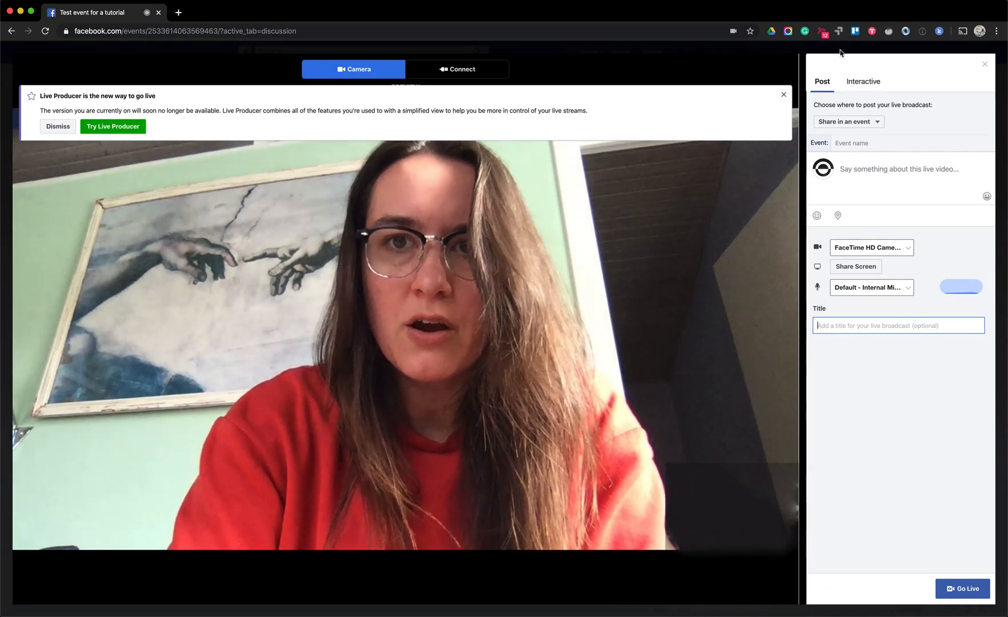
{"action": "left_click", "coordinate": [858, 81]}
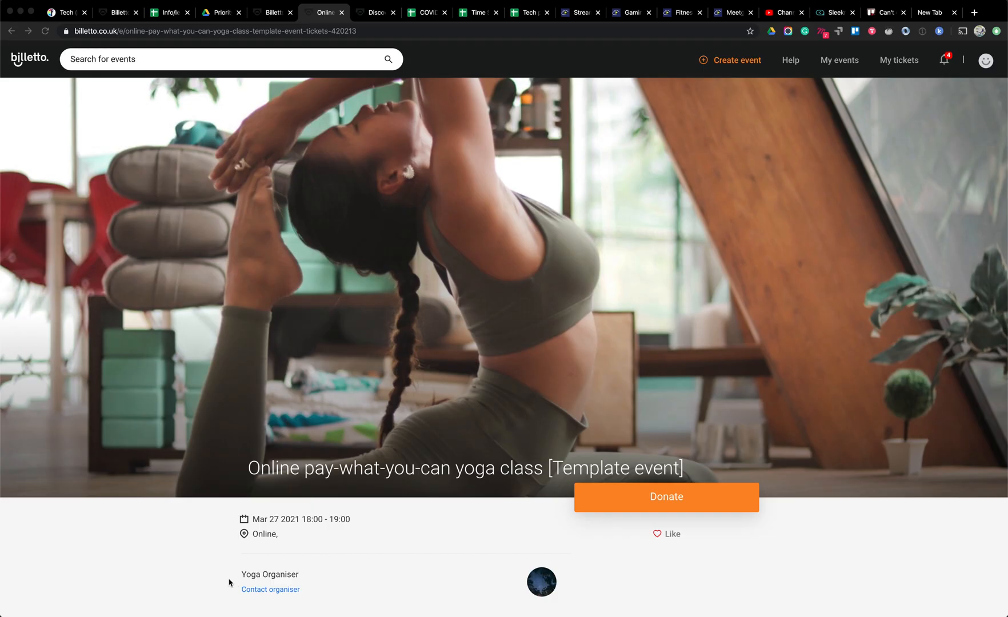
Look through the Billetto template page for the online pay-what-you-can yoga class, including the instructions for recreating it and the extra settings
{"action": "scroll", "coordinate": [218, 583], "scroll_direction": "down", "scroll_amount": 5}
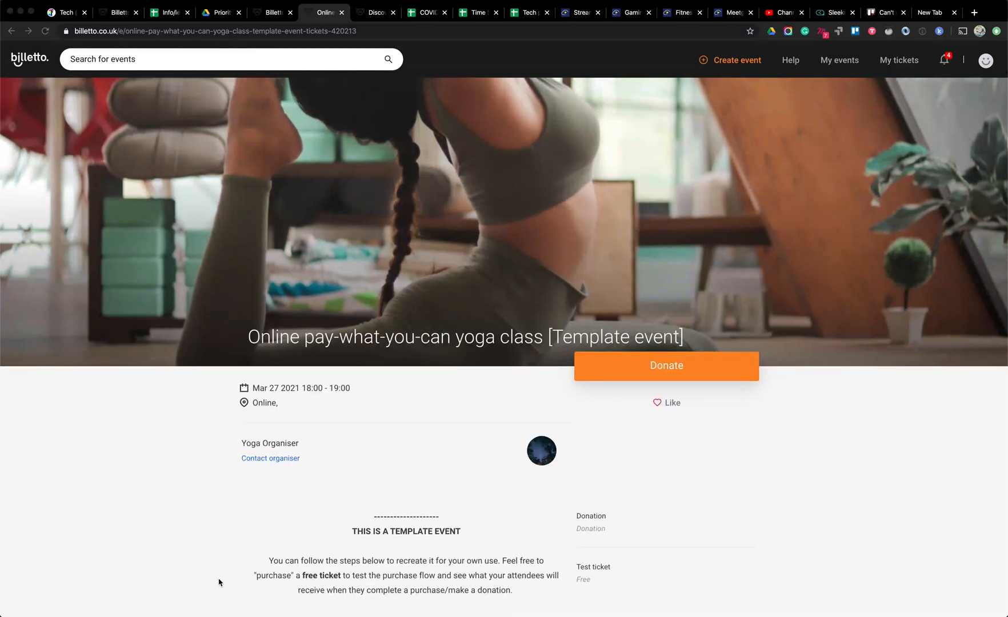
{"action": "scroll", "coordinate": [219, 582], "scroll_direction": "down", "scroll_amount": 5}
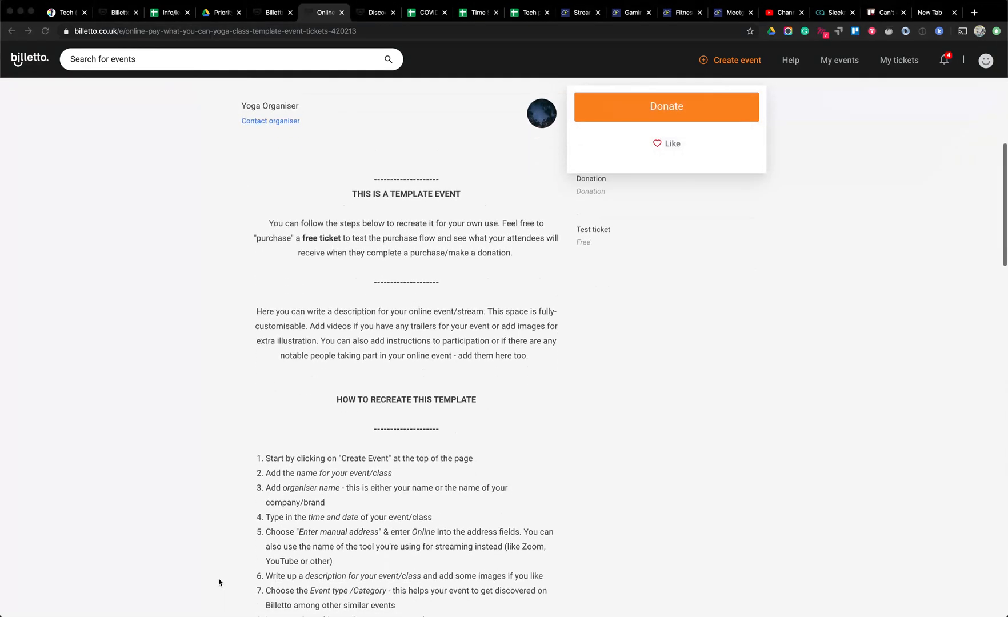
{"action": "scroll", "coordinate": [219, 582], "scroll_direction": "down", "scroll_amount": 5}
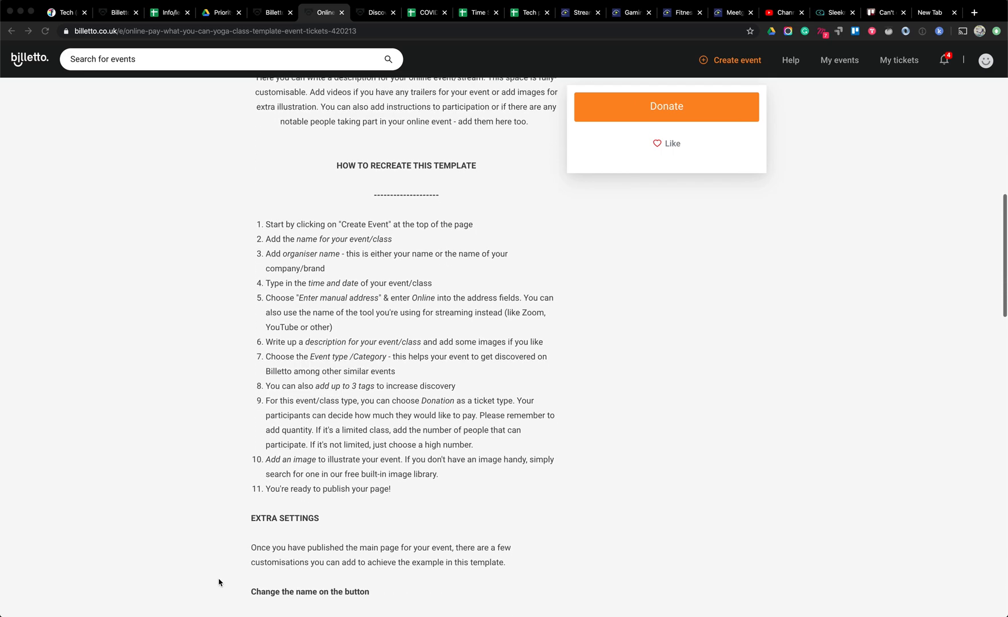
{"action": "scroll", "coordinate": [219, 582], "scroll_direction": "down", "scroll_amount": 3}
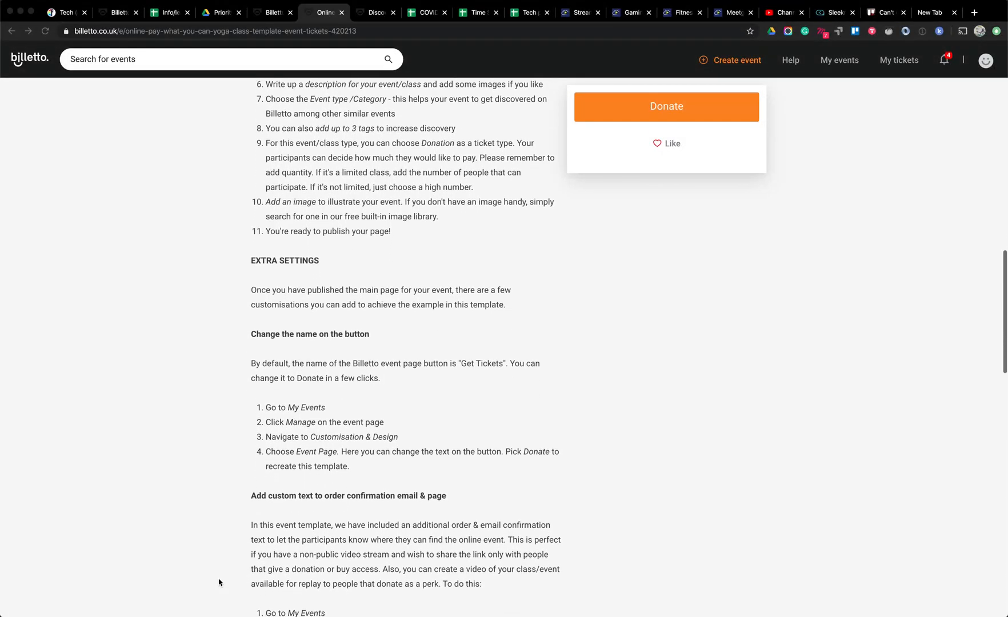
{"action": "scroll", "coordinate": [219, 583], "scroll_direction": "up", "scroll_amount": 15}
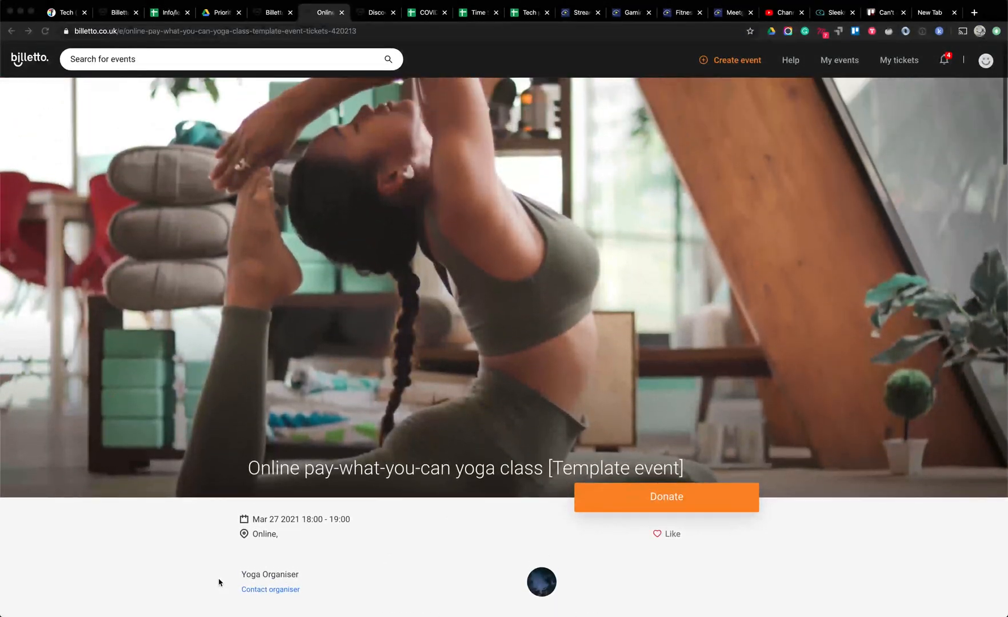